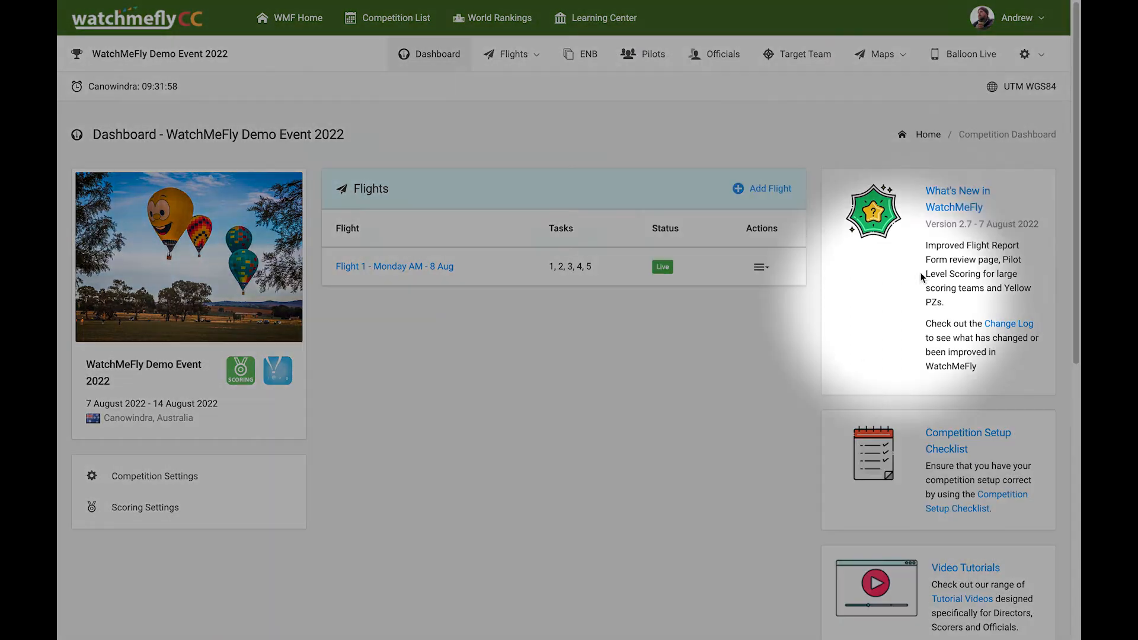
Step: Import the OziExplorer file PZ1.plt from the Desktop into the event's PZ Management and process it
left_click(896, 62)
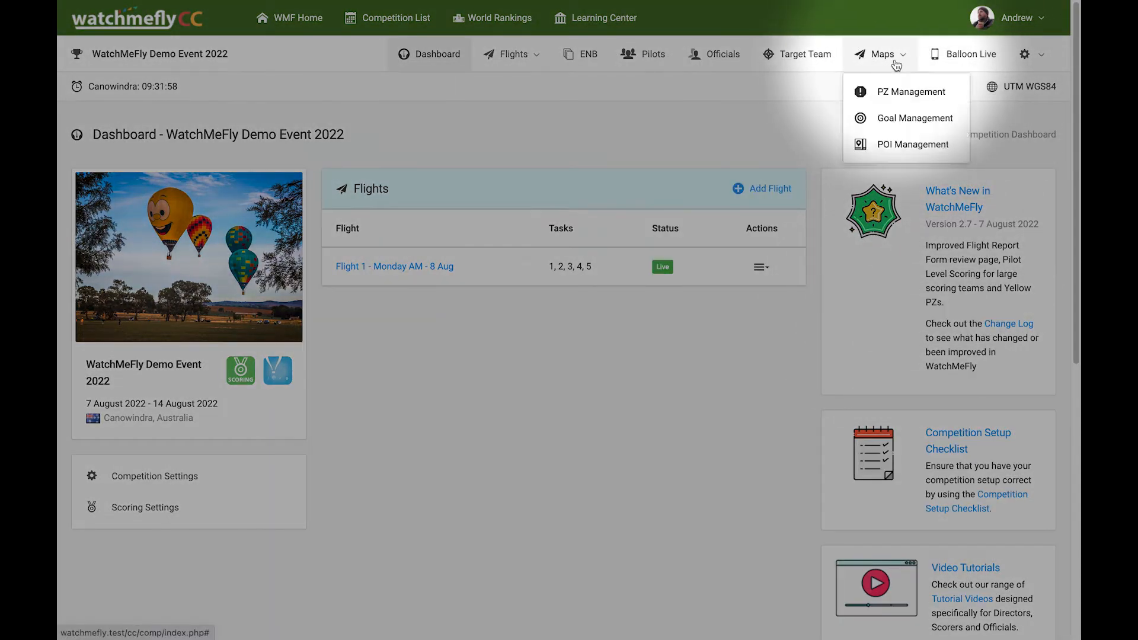
left_click(891, 93)
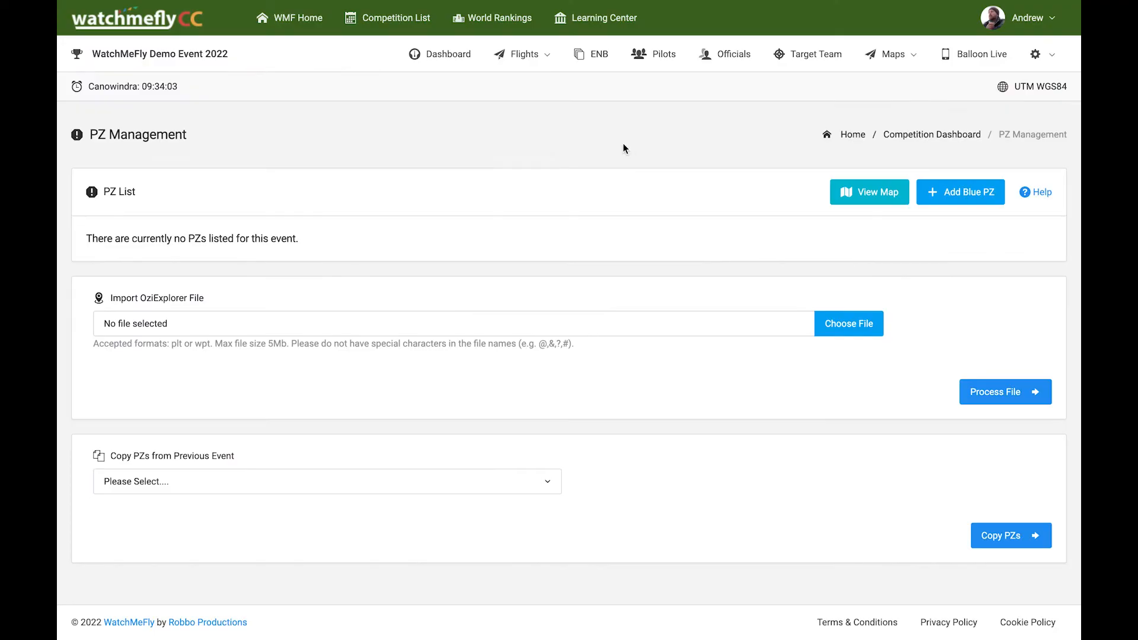
left_click(451, 327)
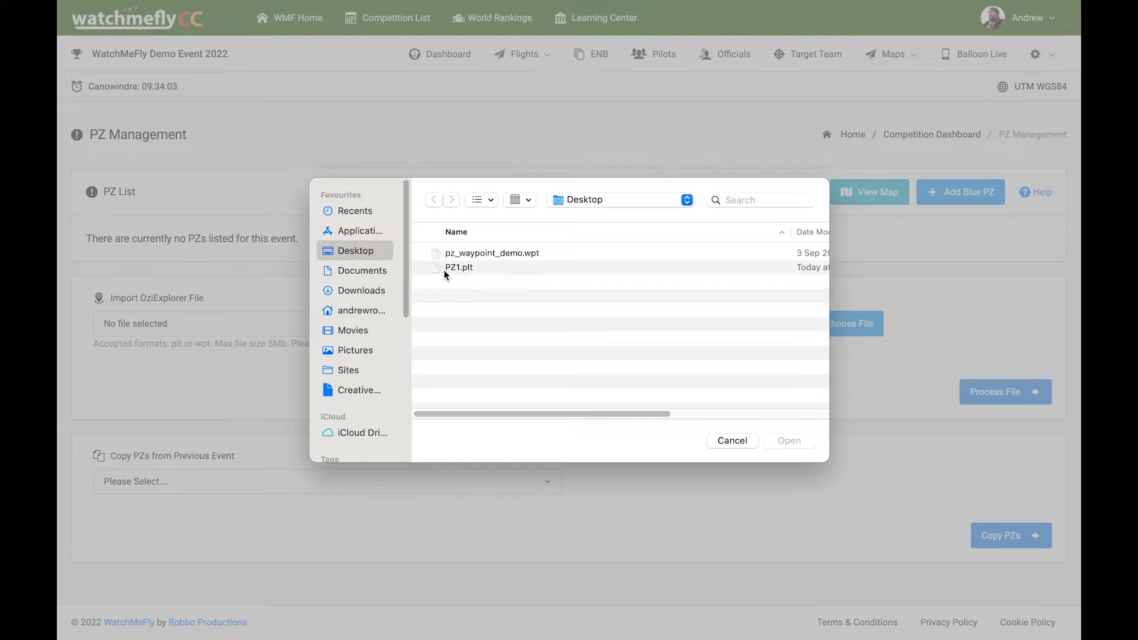
left_click(468, 269)
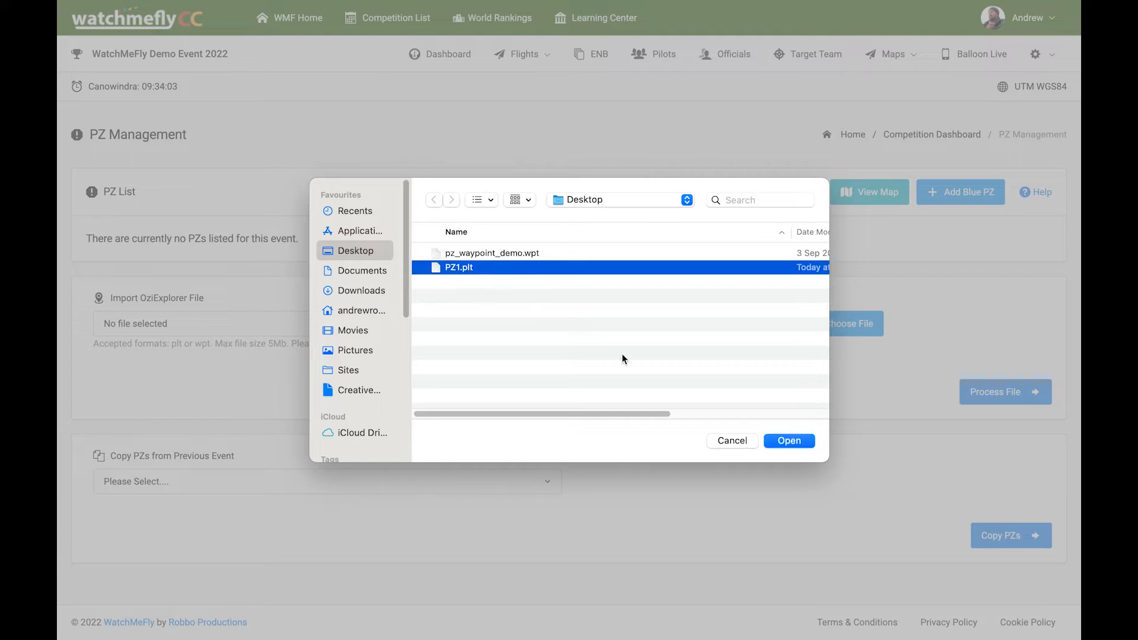
left_click(784, 439)
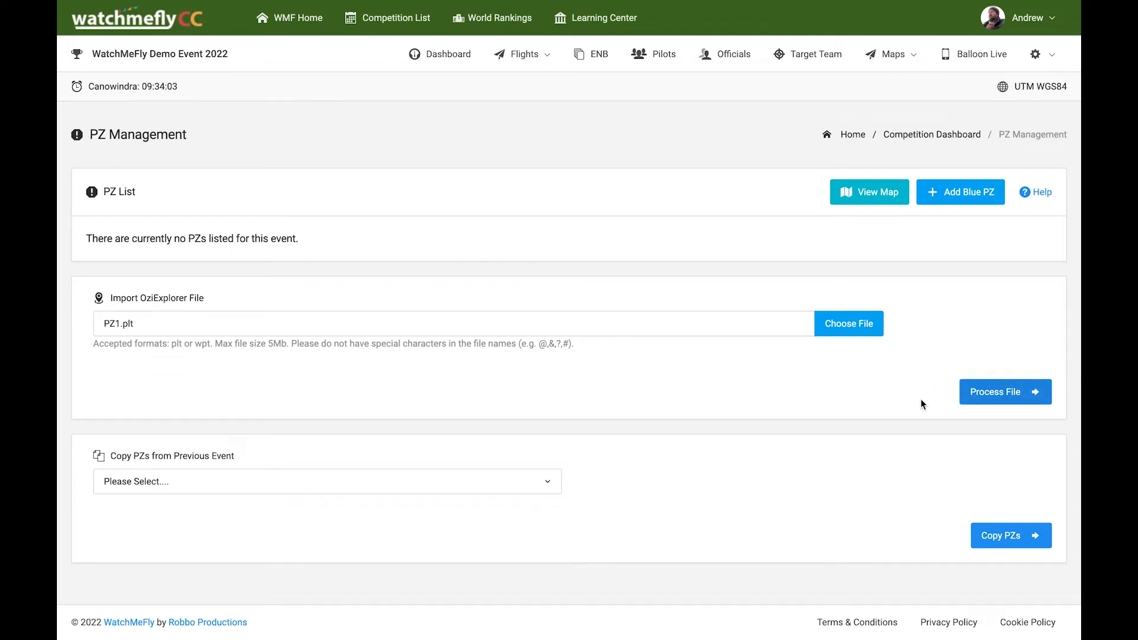
left_click(996, 392)
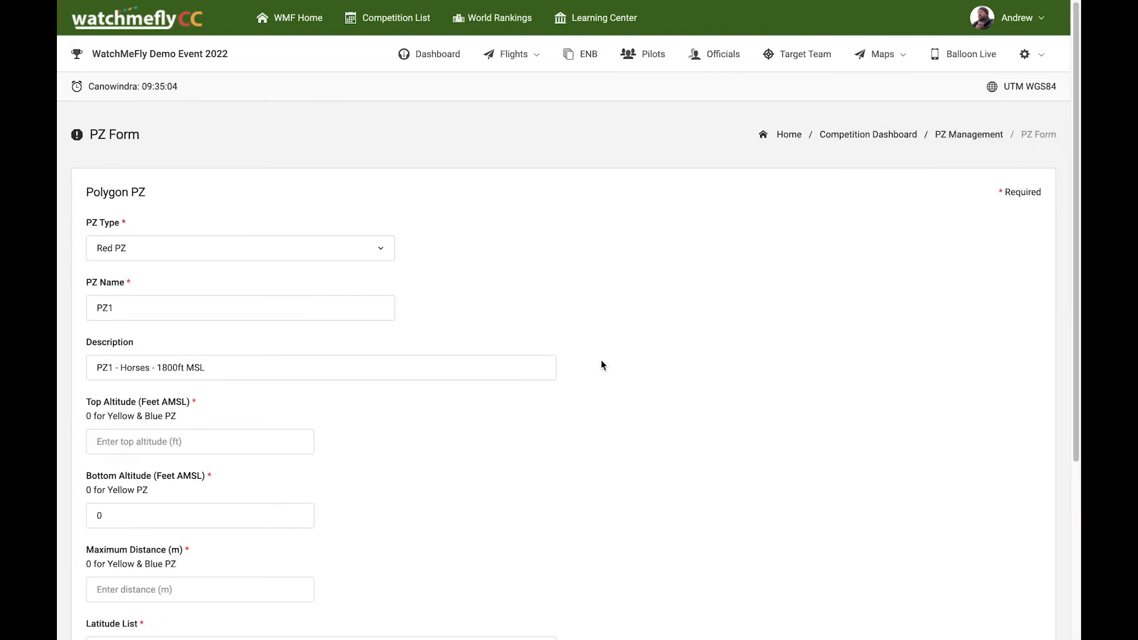
Step: Set the imported red PZ1's top altitude to 1800 ft and its bottom altitude to 984 ft
scroll(519, 357, "down", 2)
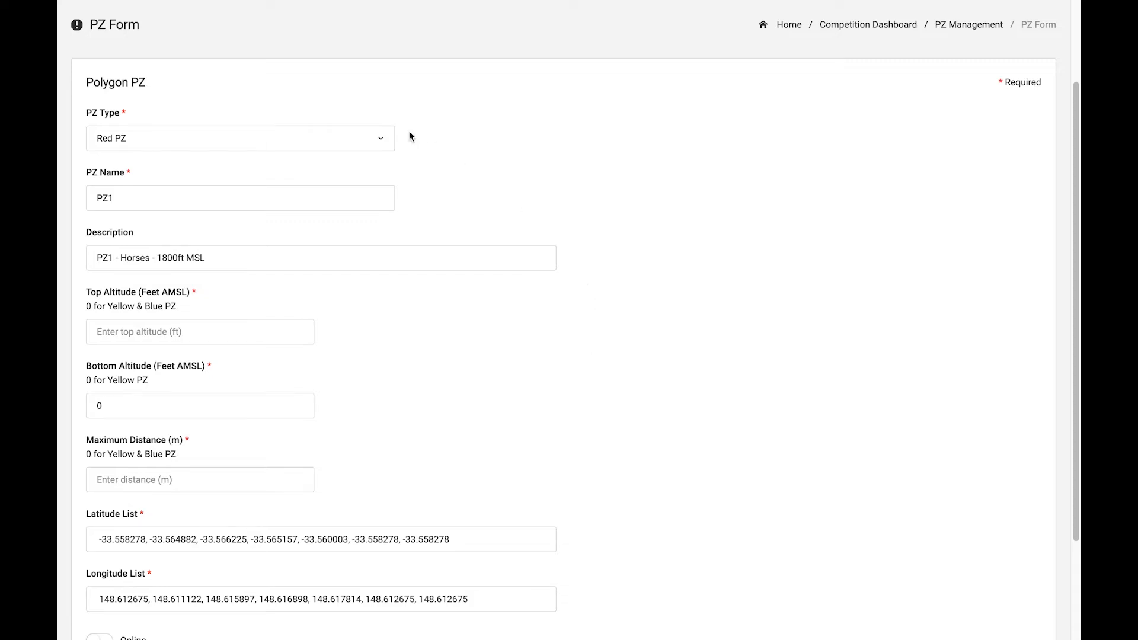
left_click(149, 142)
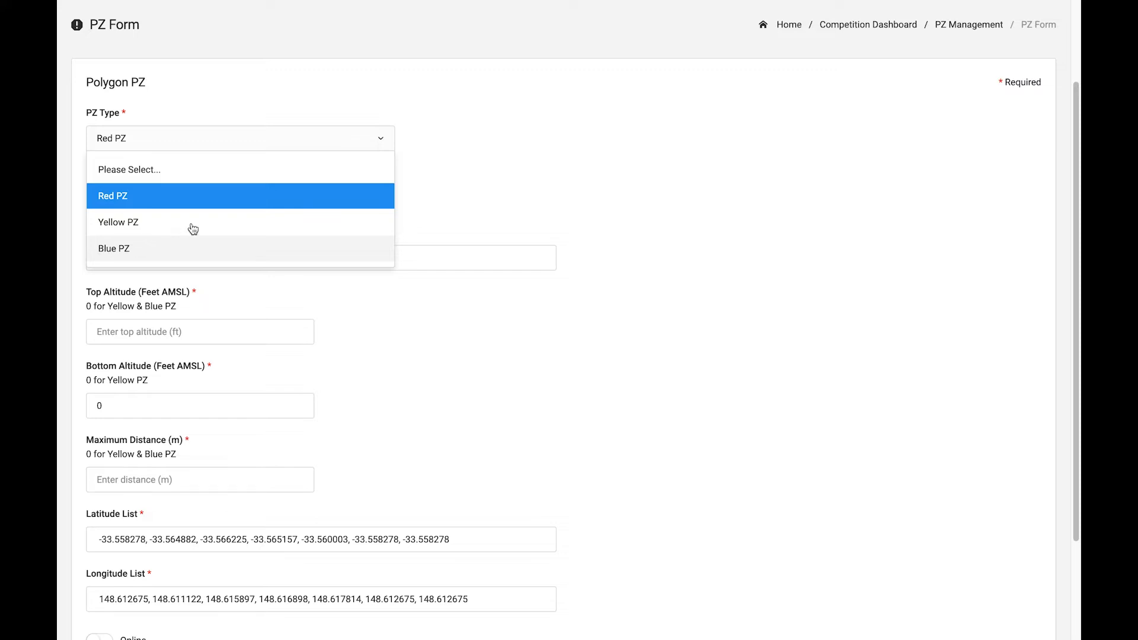
left_click(610, 212)
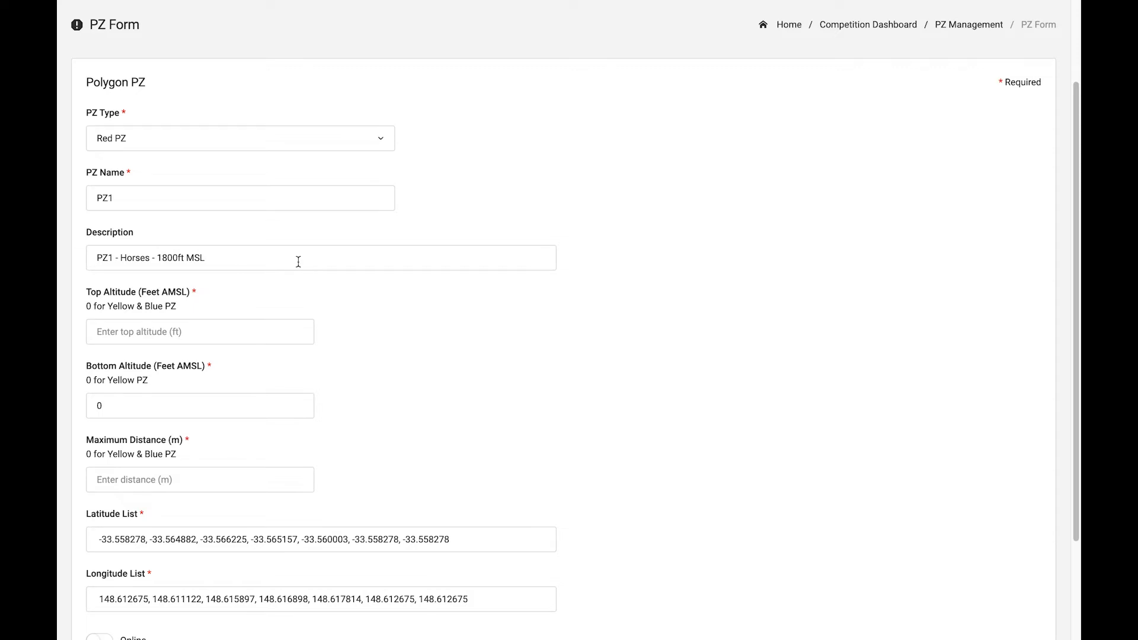
scroll(311, 285, "down", 2)
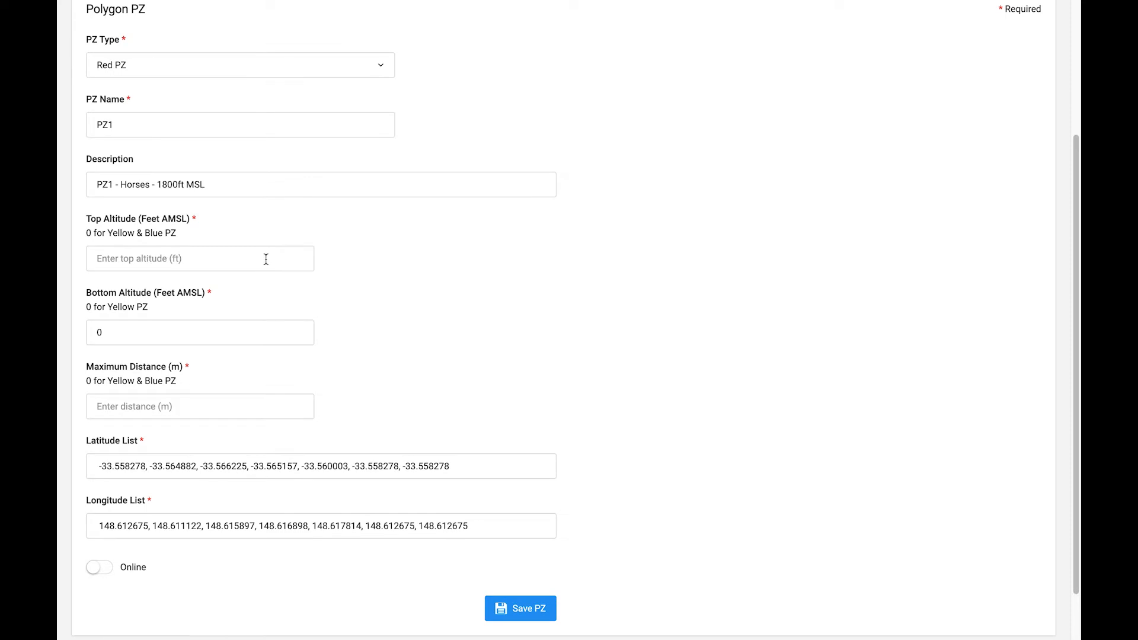
left_click(223, 263)
type("1800")
left_click_drag(142, 334, 65, 331)
type("98")
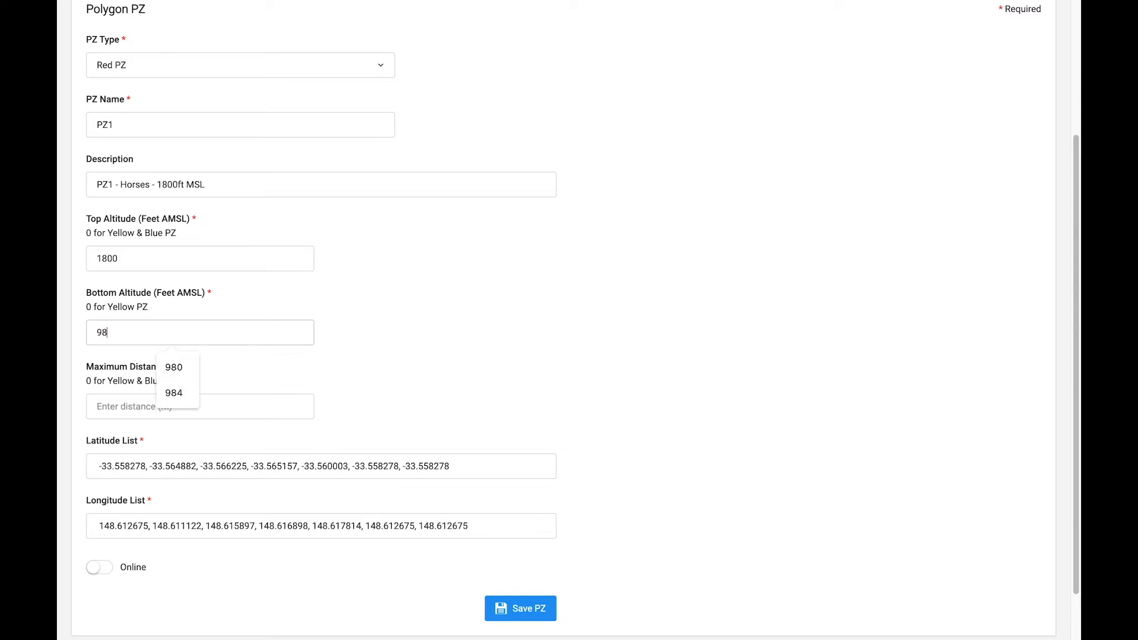
type("4")
Step: Set PZ1's maximum distance to 924 m, switch it online and save the PZ
left_click(171, 403)
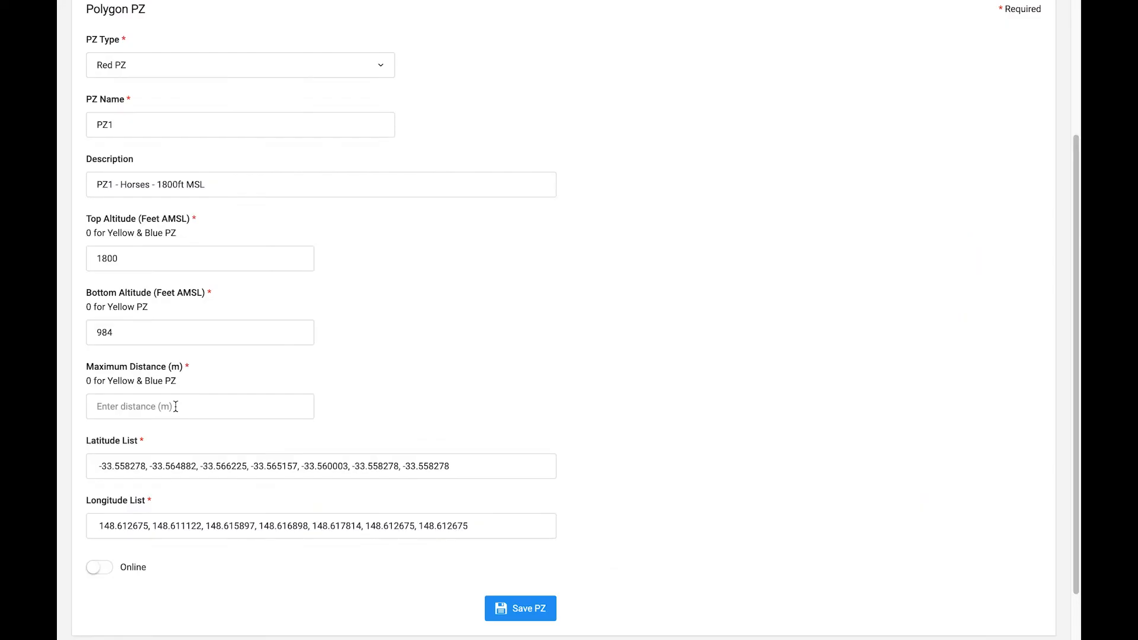
left_click(175, 406)
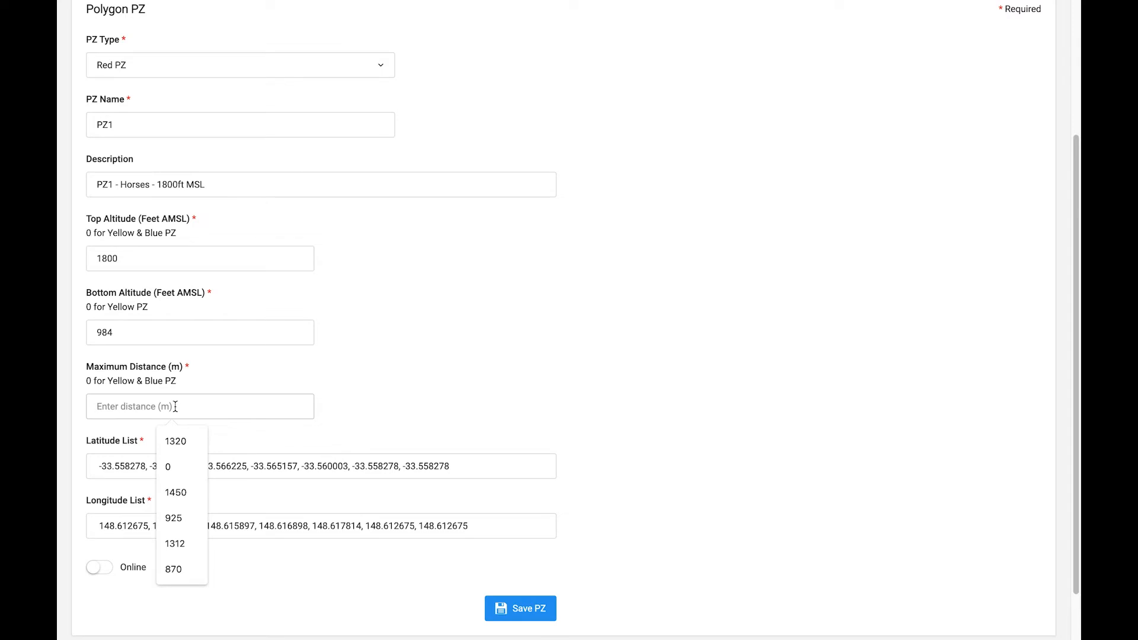
type("924")
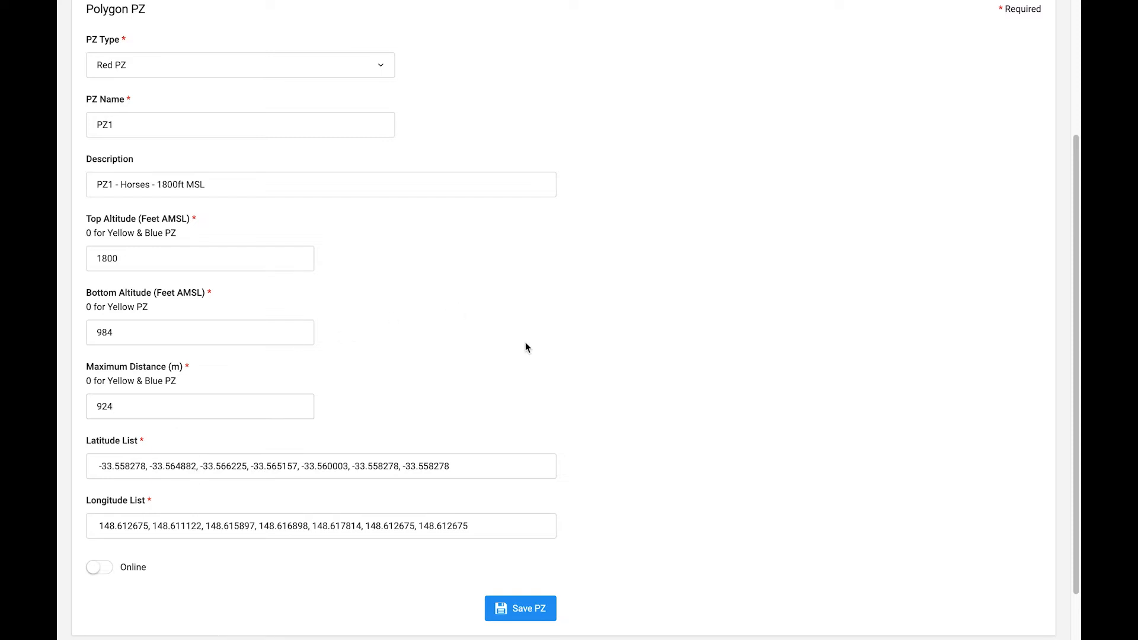
scroll(525, 342, "down", 1)
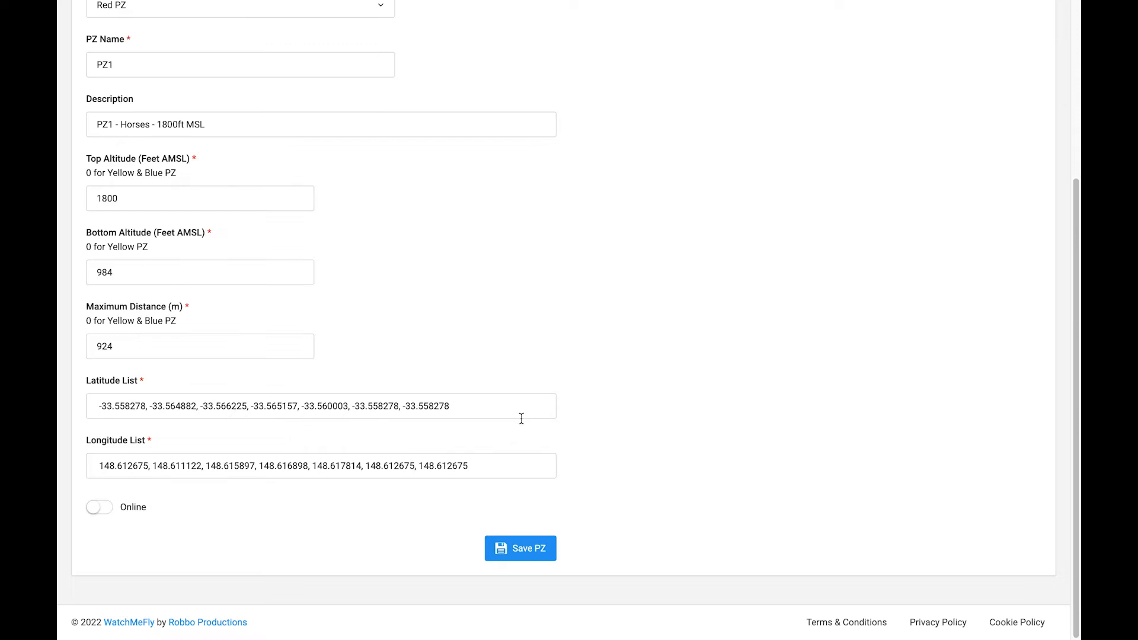
left_click(94, 507)
left_click(523, 550)
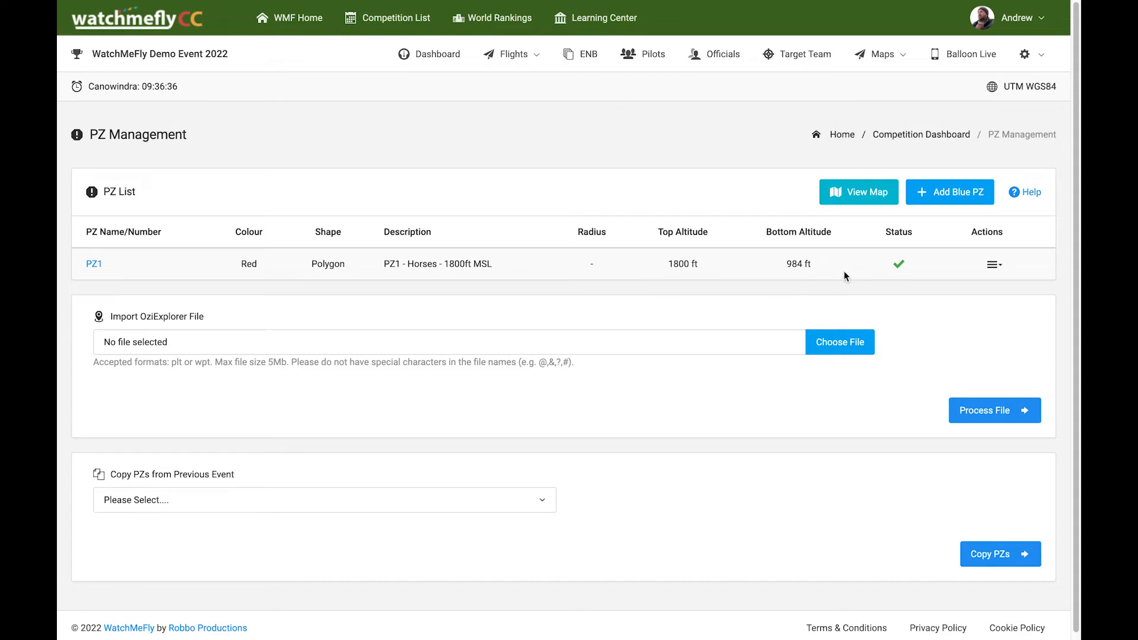
Step: View the red PZ1 on the map, show its marker details and return to the PZ list
left_click(995, 265)
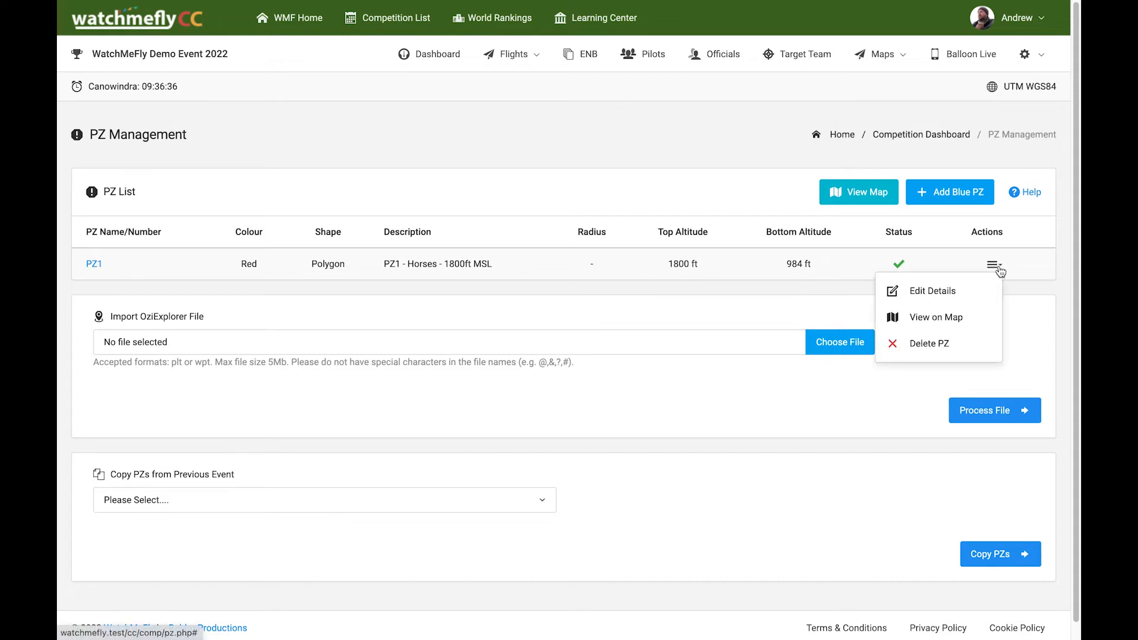
left_click(926, 323)
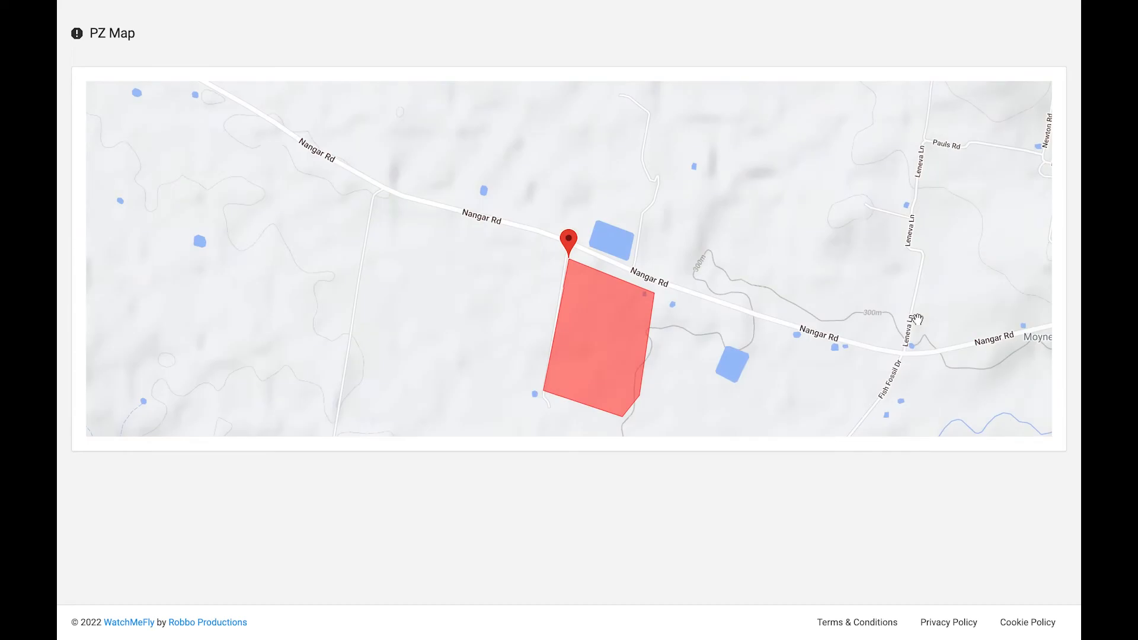
left_click(568, 248)
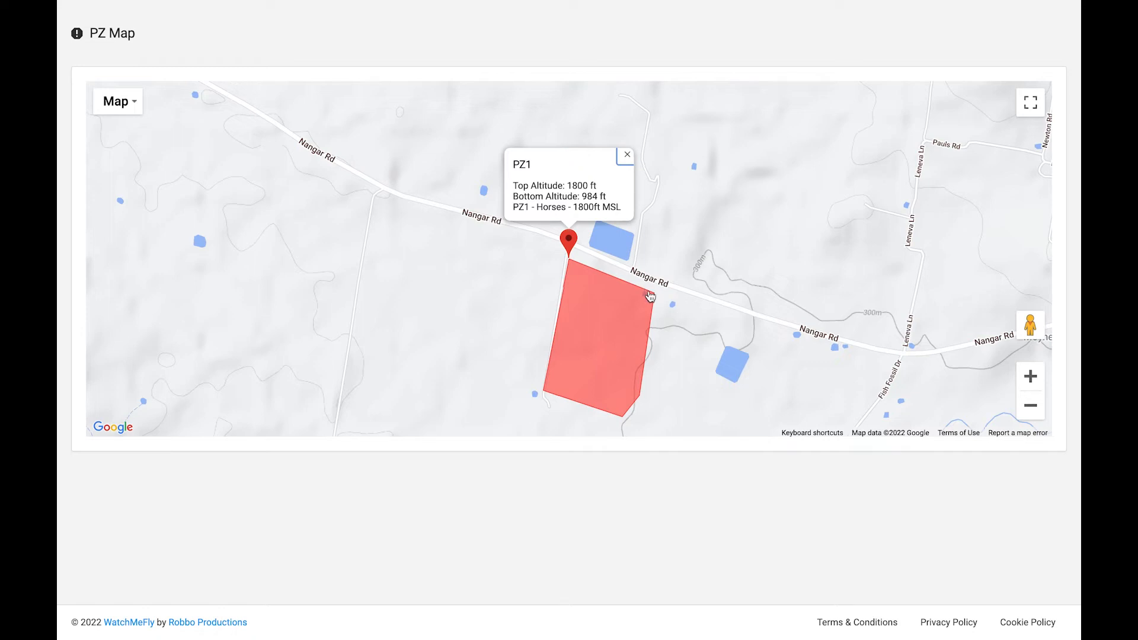
key("super+w")
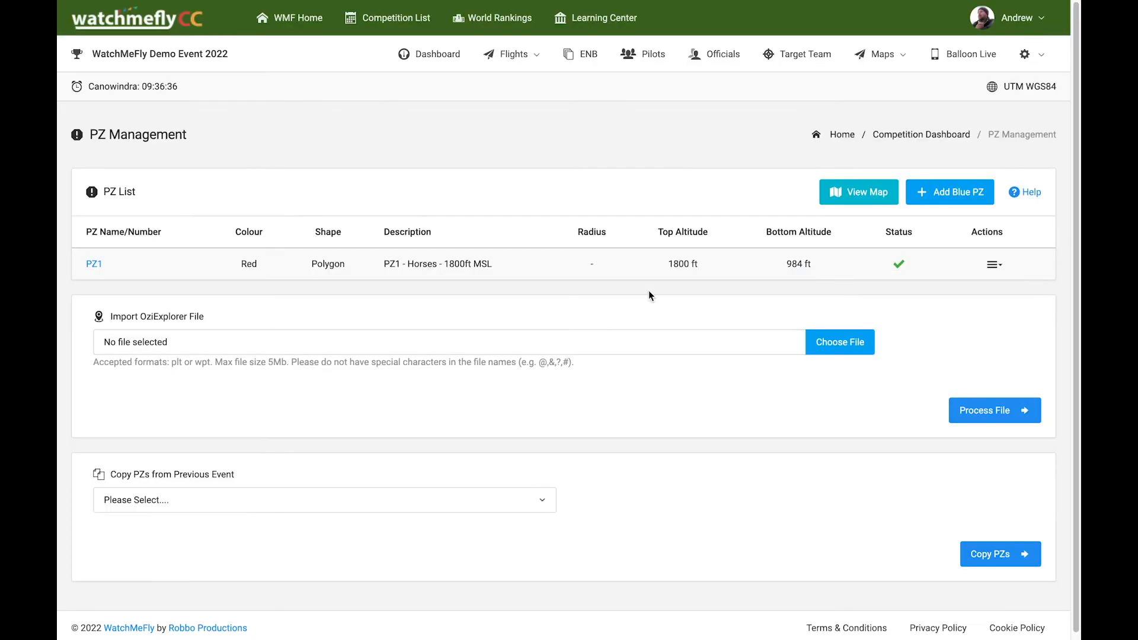
Step: Edit PZ1's details to change its type to Yellow PZ and save it
left_click(1002, 270)
left_click(958, 290)
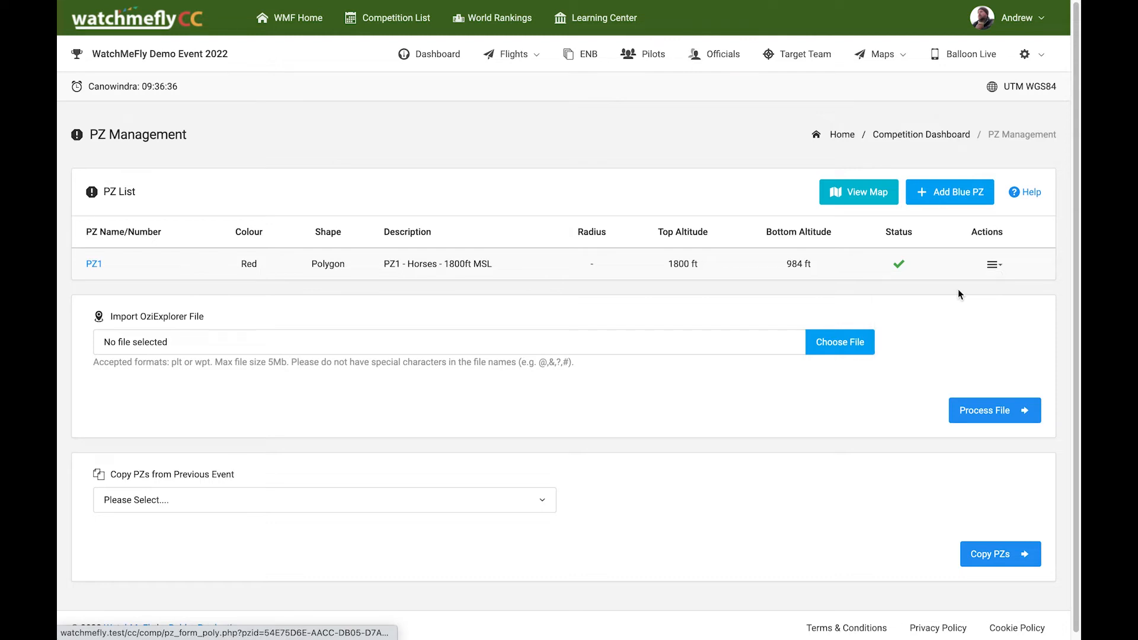
left_click(318, 254)
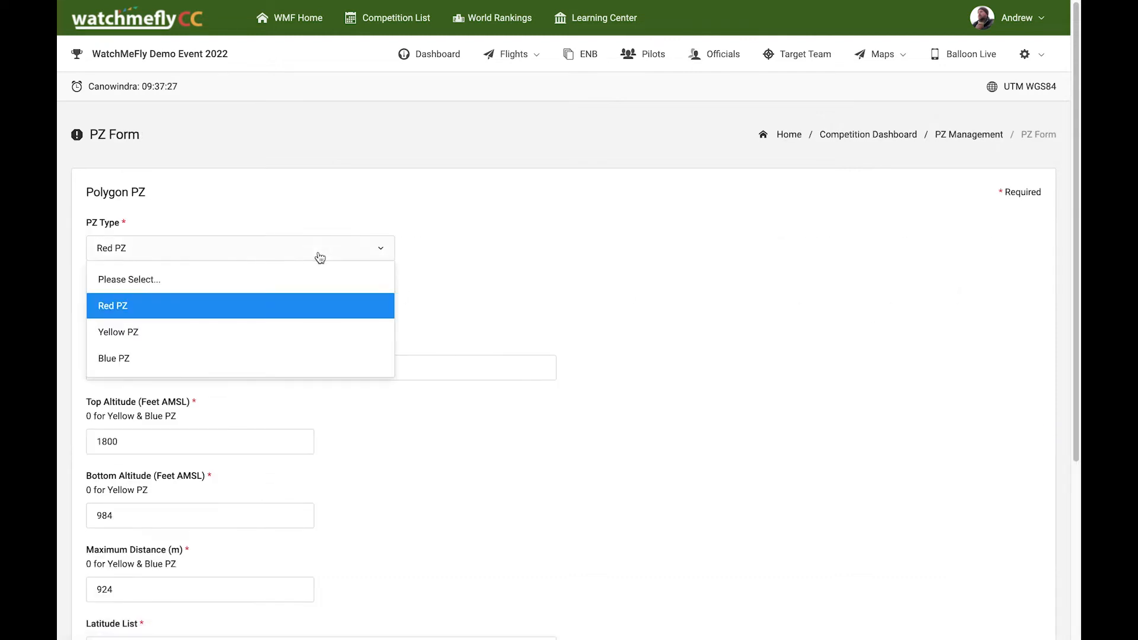
left_click(152, 332)
scroll(556, 384, "down", 2)
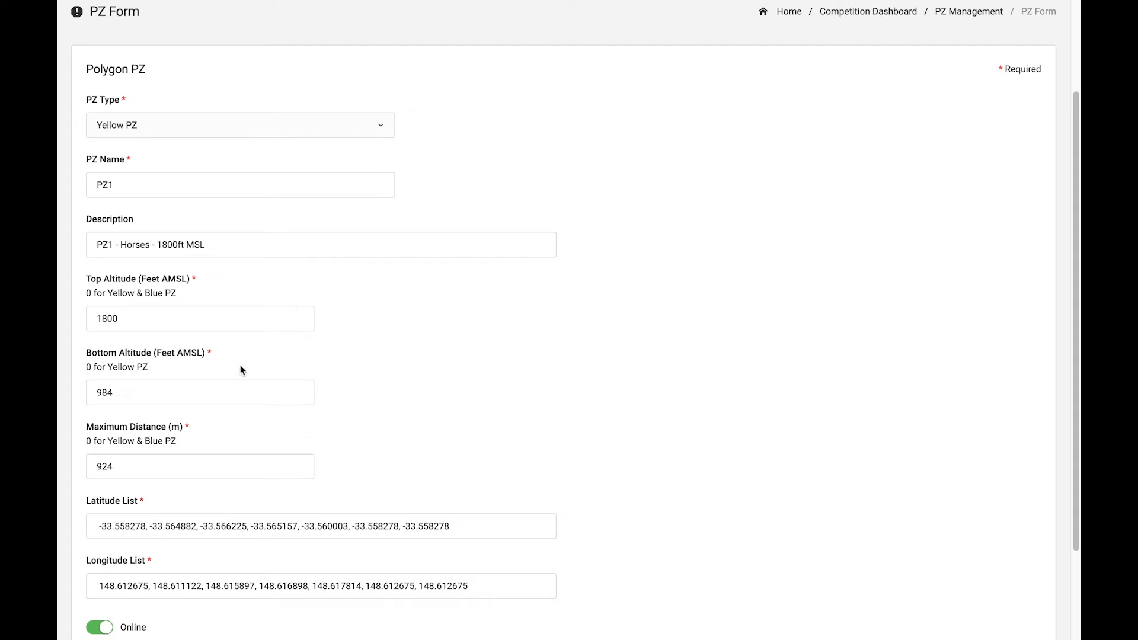
scroll(530, 508, "down", 2)
scroll(674, 506, "down", 1)
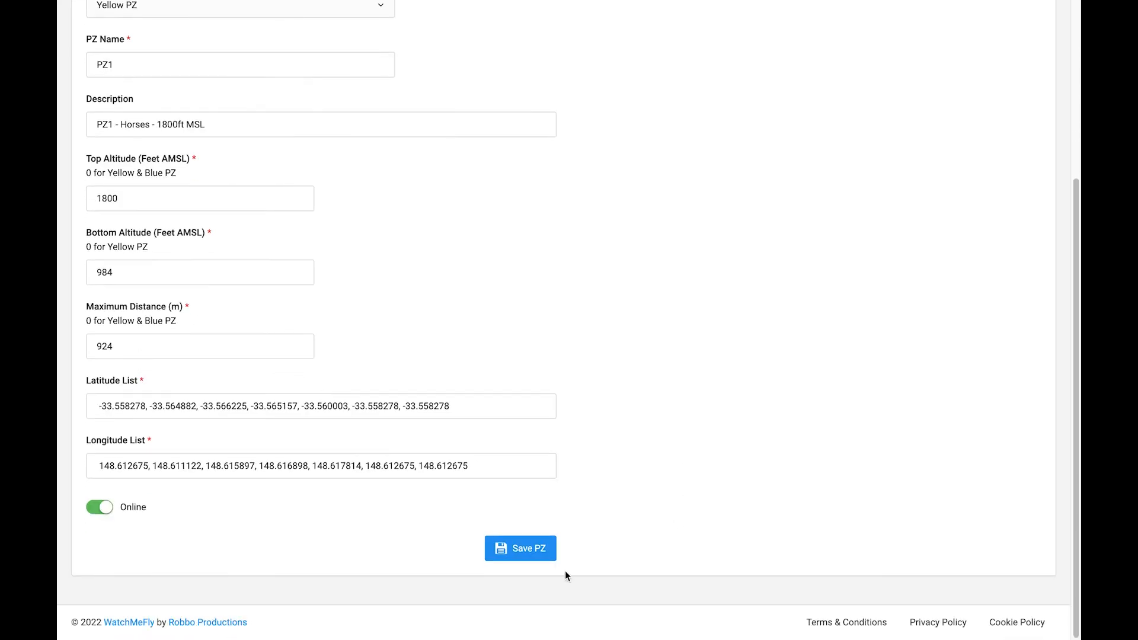
left_click(537, 552)
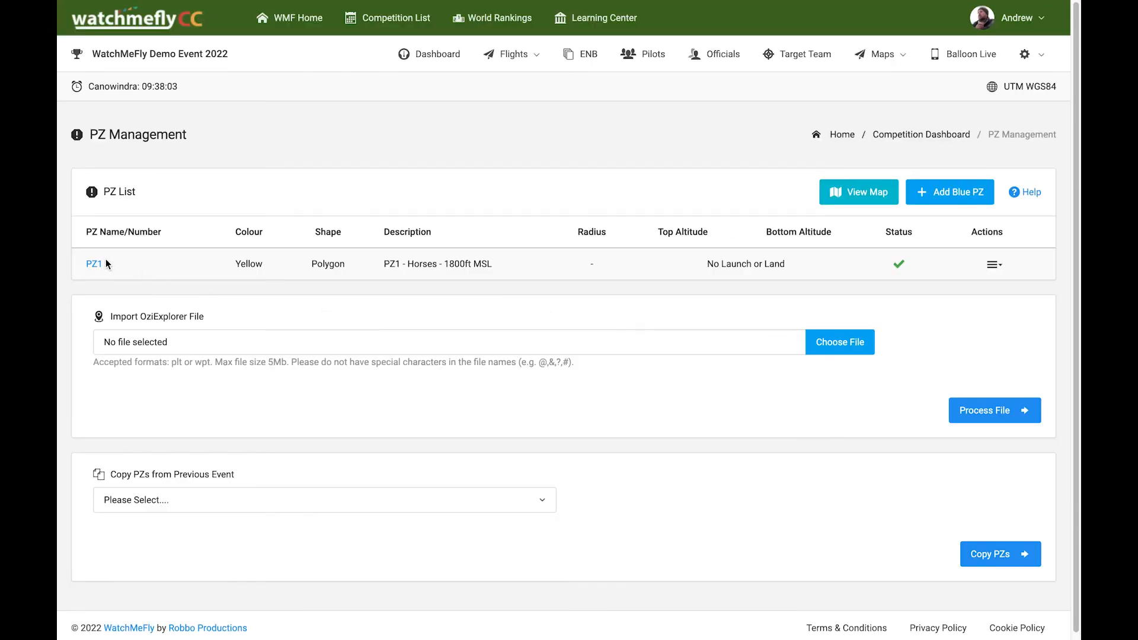
Step: View PZ1 on the map as a yellow PZ
left_click(996, 268)
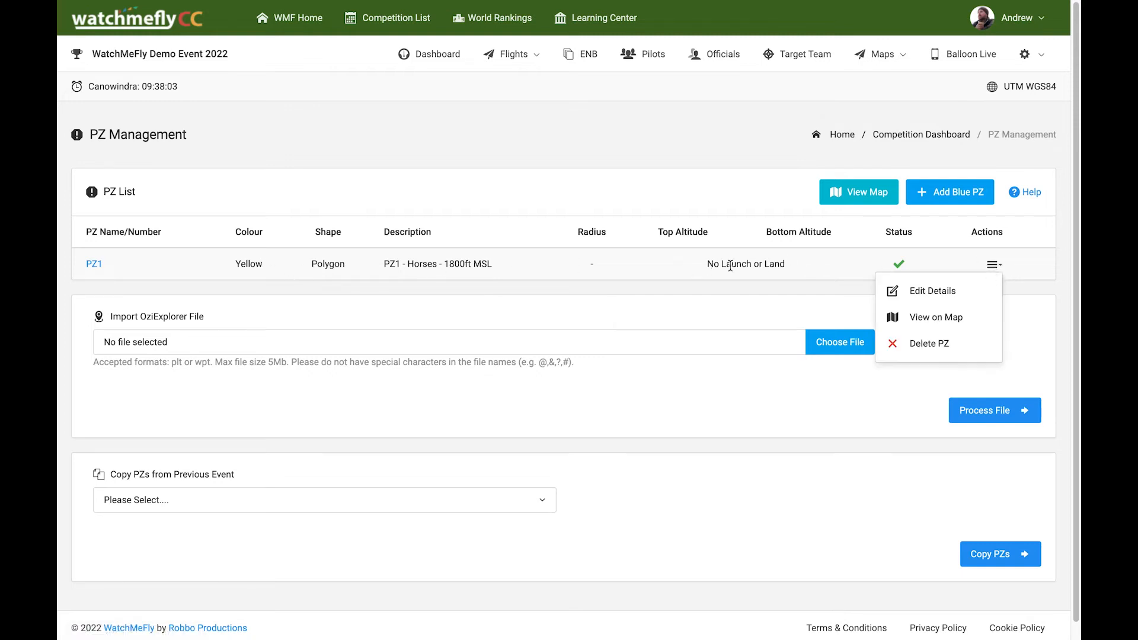
left_click(935, 318)
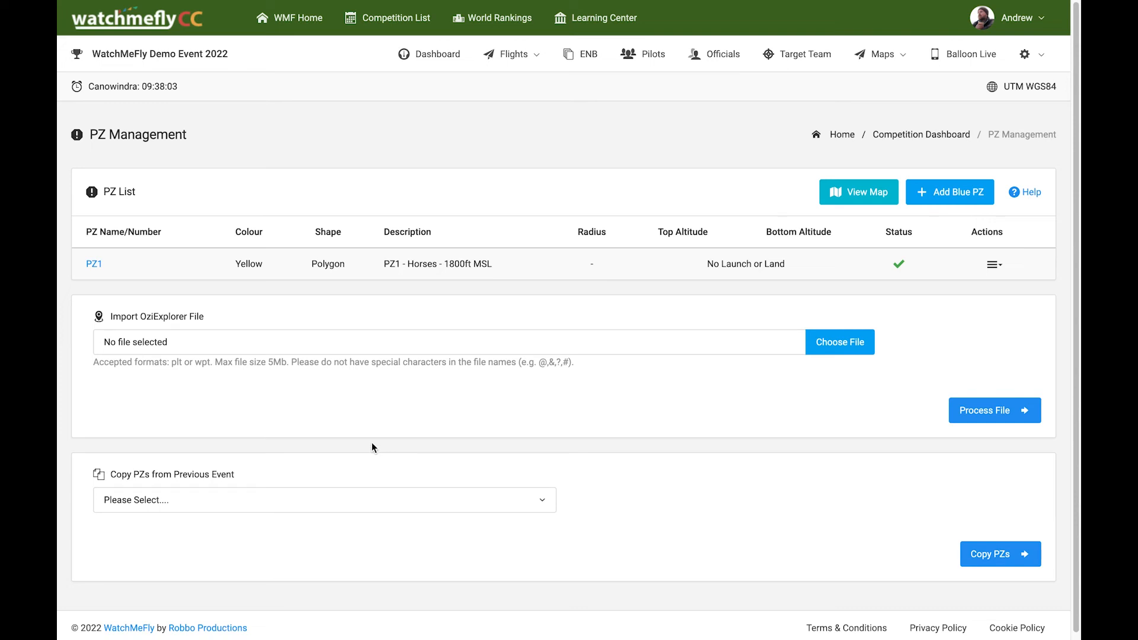
Step: Import the waypoint file pz_waypoint_demo.wpt from the Desktop into the PZ list and process it
left_click(410, 350)
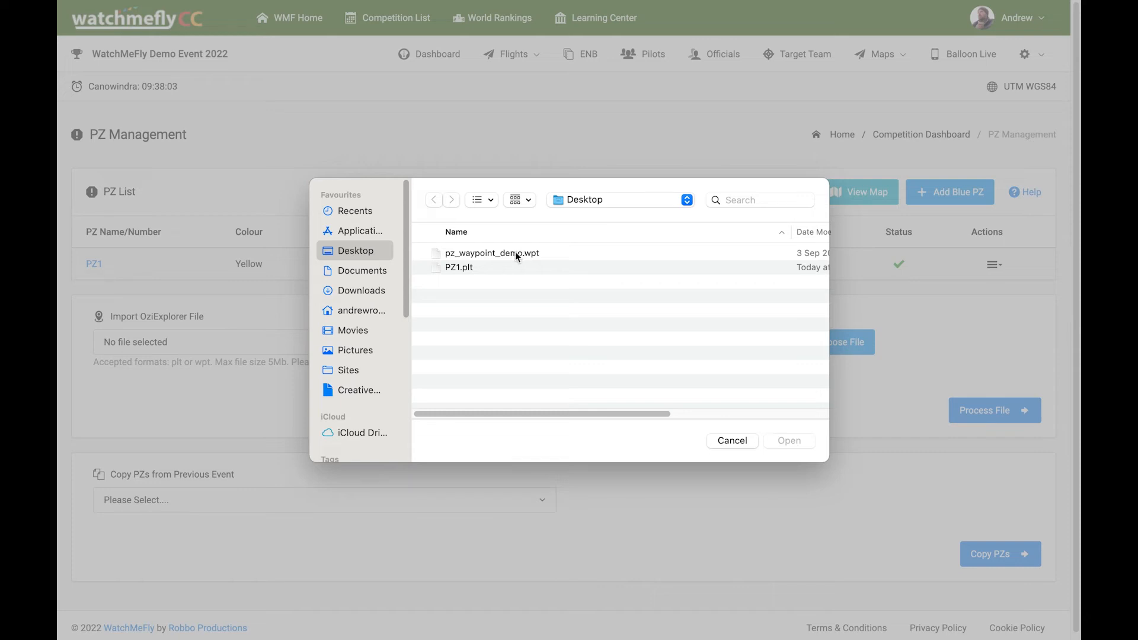
left_click(515, 253)
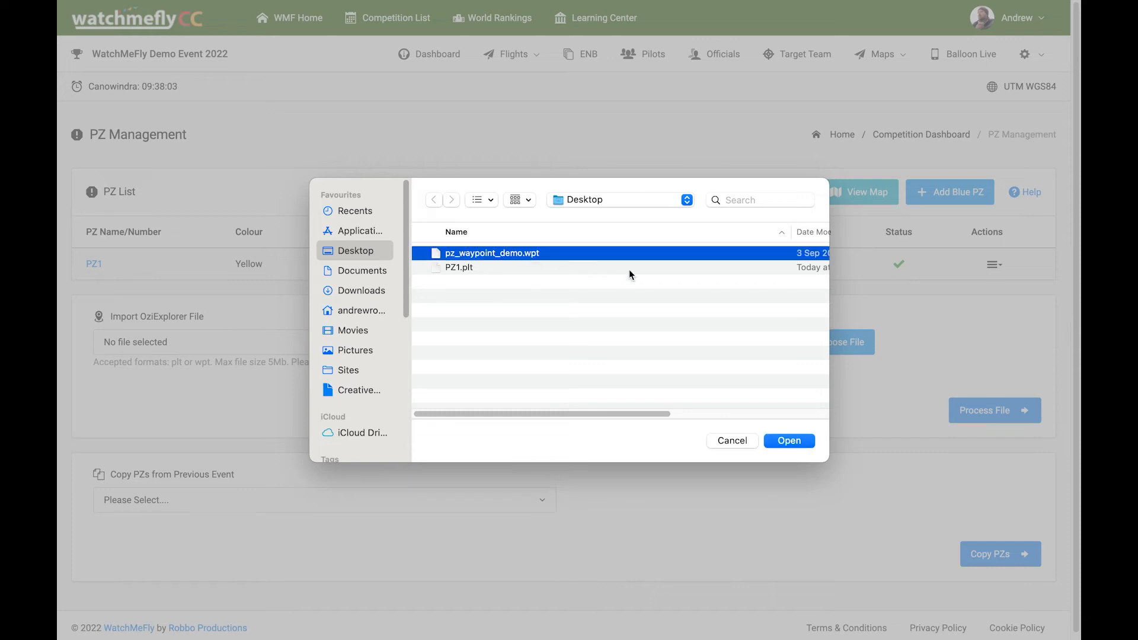
left_click(791, 441)
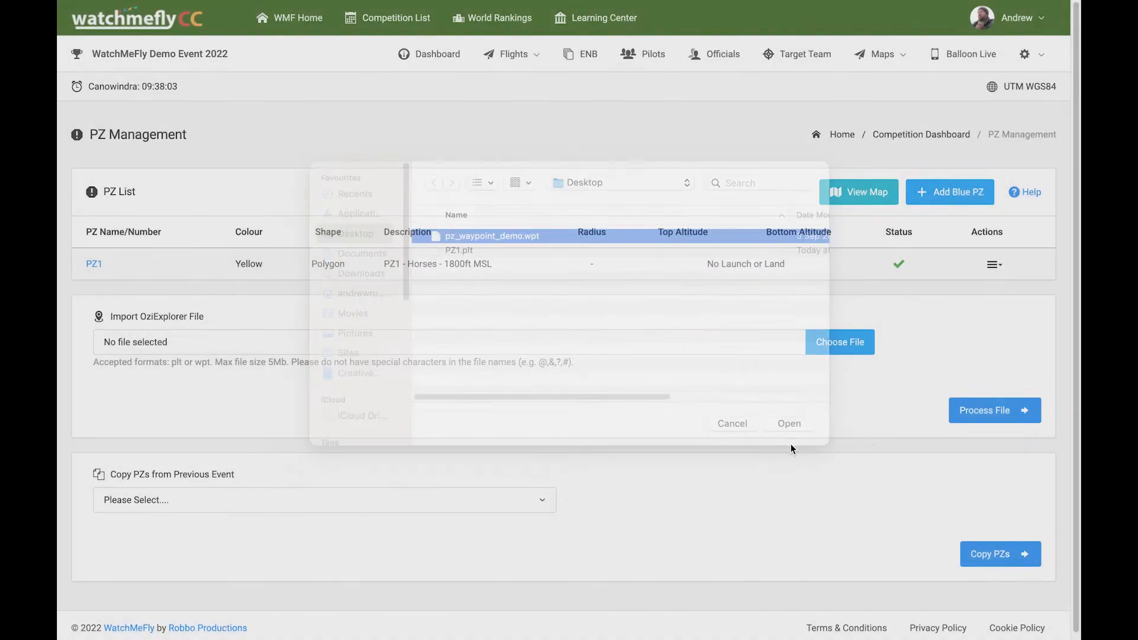
left_click(972, 418)
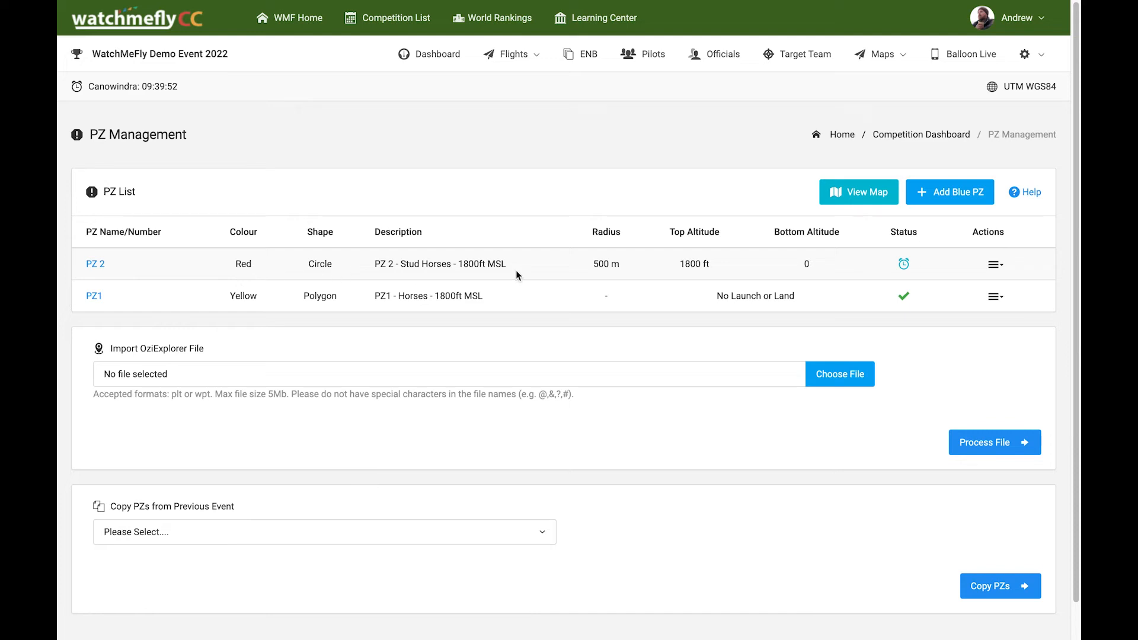
Step: Edit PZ 2's details to set its bottom altitude to 1410 ft, put it online and save it
left_click(996, 264)
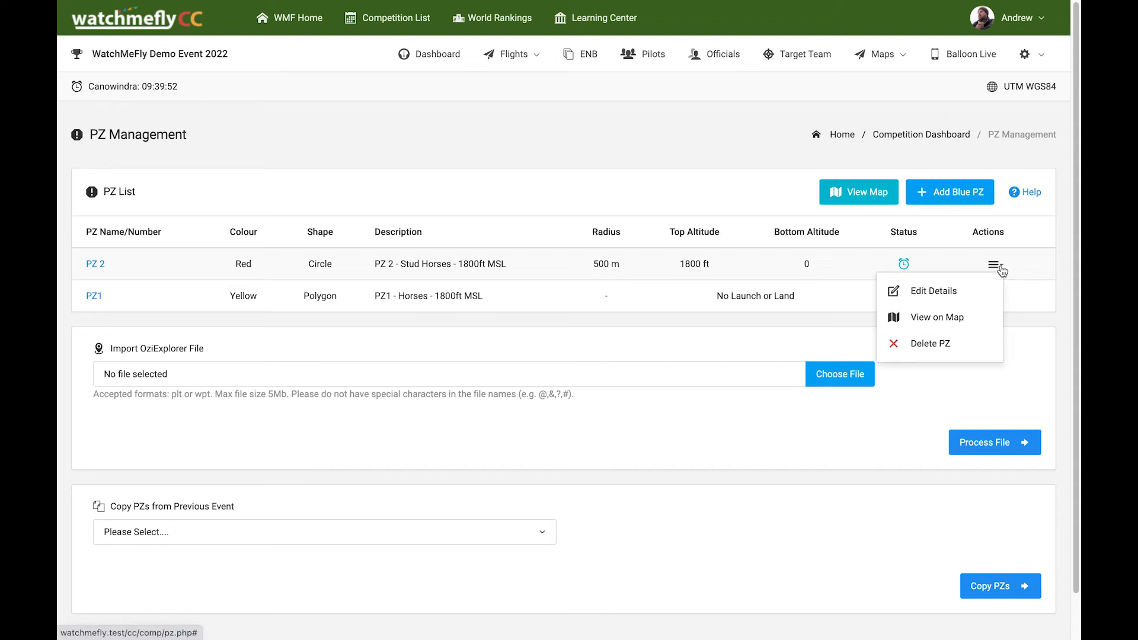
left_click(929, 296)
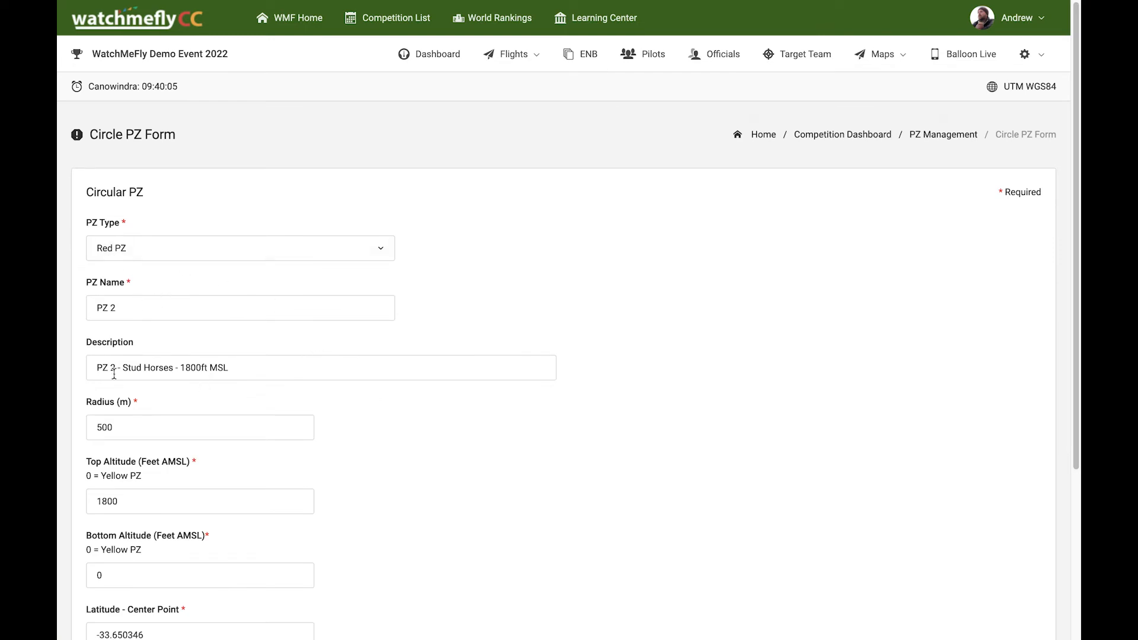
scroll(213, 438, "down", 1)
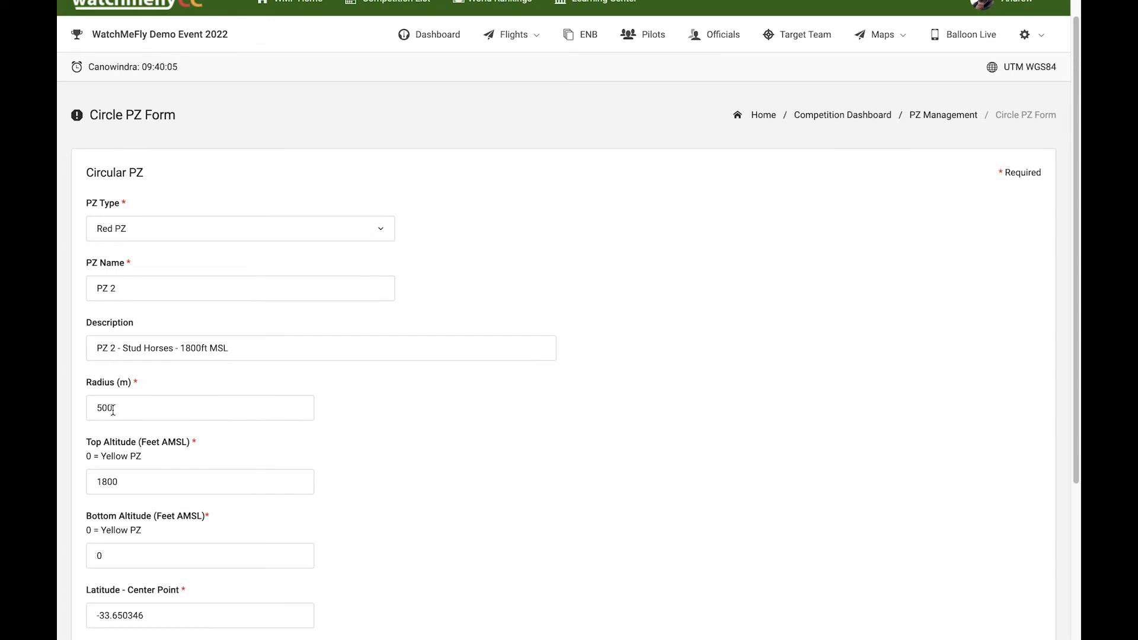
scroll(113, 409, "down", 1)
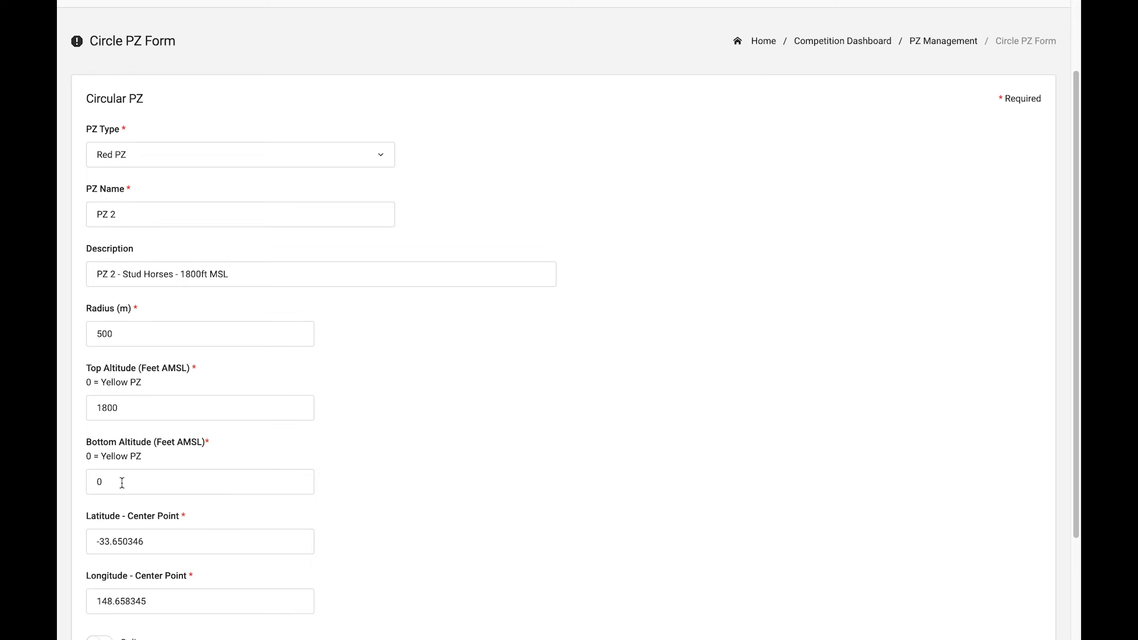
left_click_drag(112, 483, 86, 483)
type("1410")
scroll(275, 384, "down", 3)
left_click(125, 509)
left_click(546, 551)
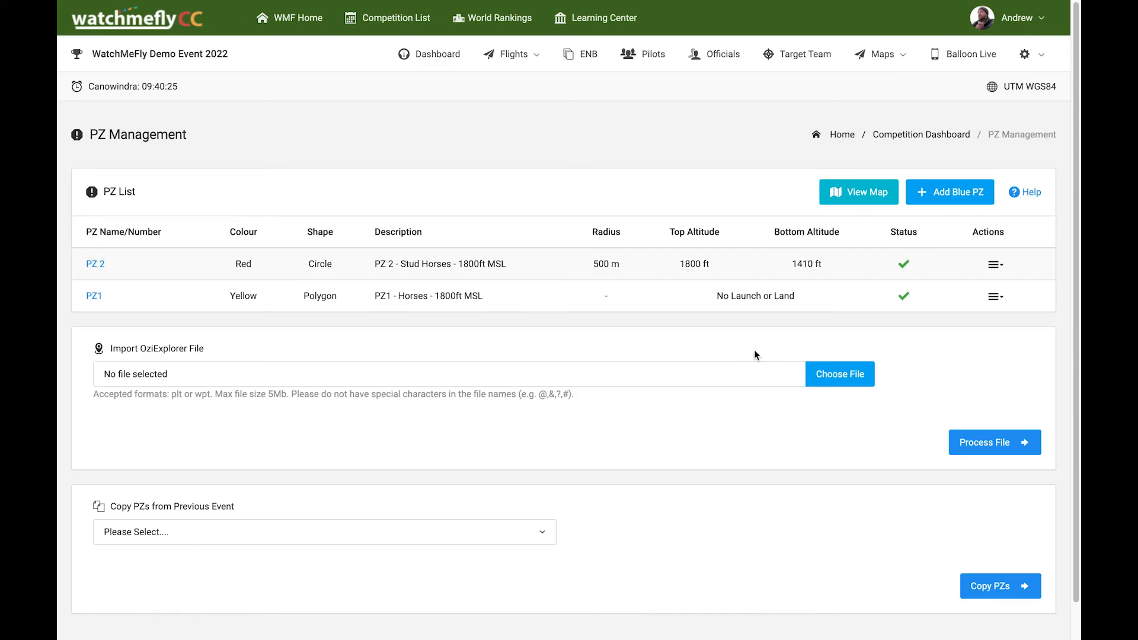
Step: View PZ 2 on its own map, return to the PZ list and view all PZs together on the map
left_click(1003, 271)
left_click(936, 318)
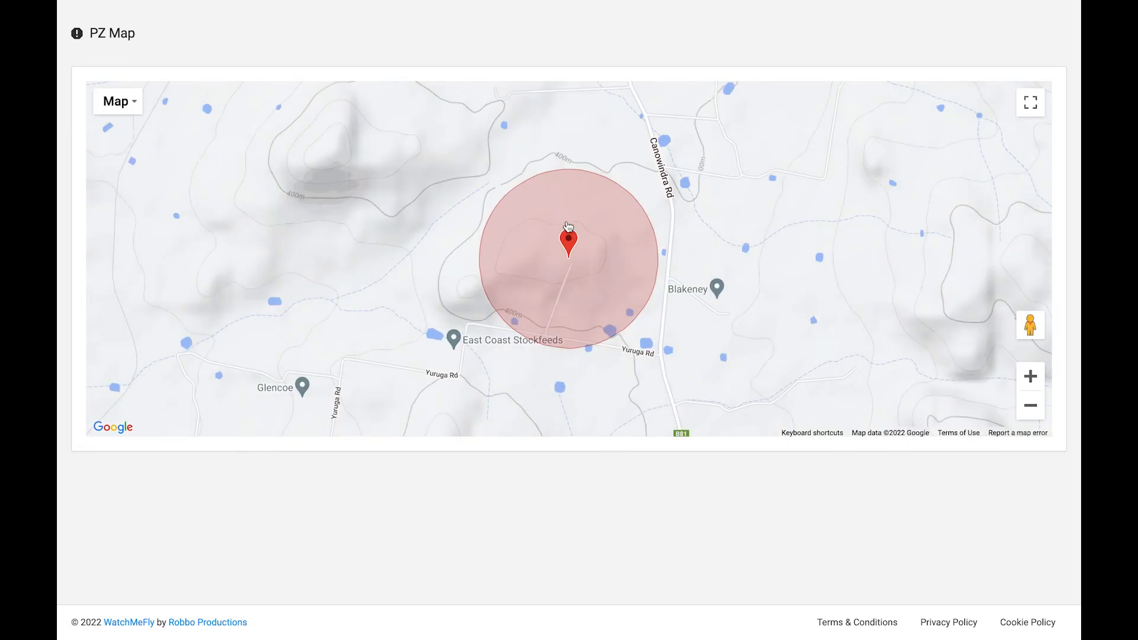
key("super+w")
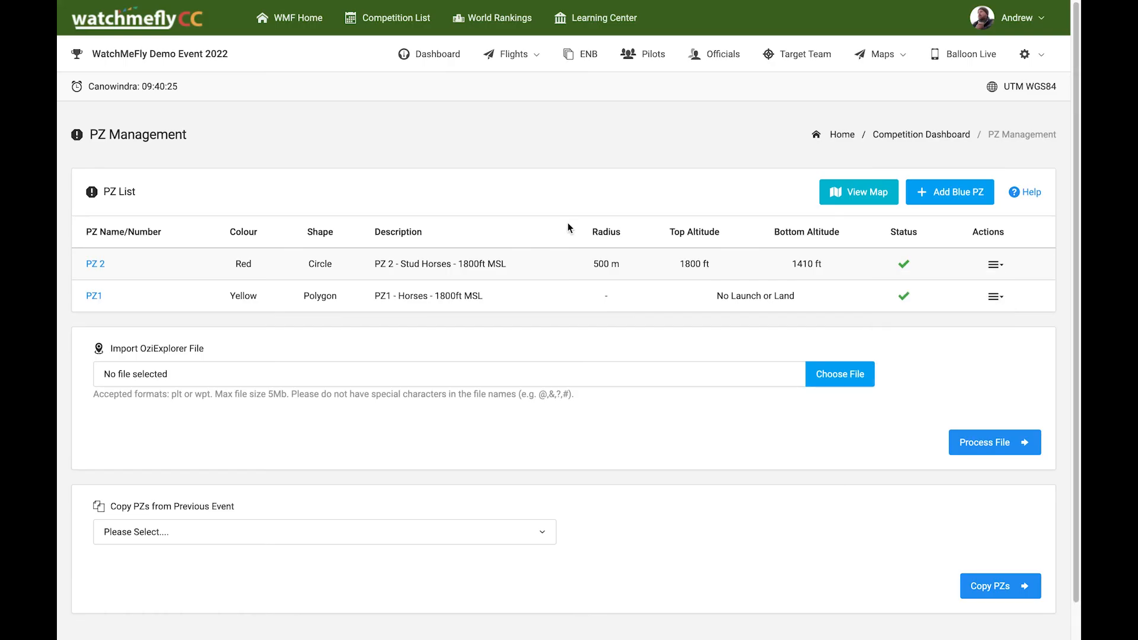
left_click(857, 199)
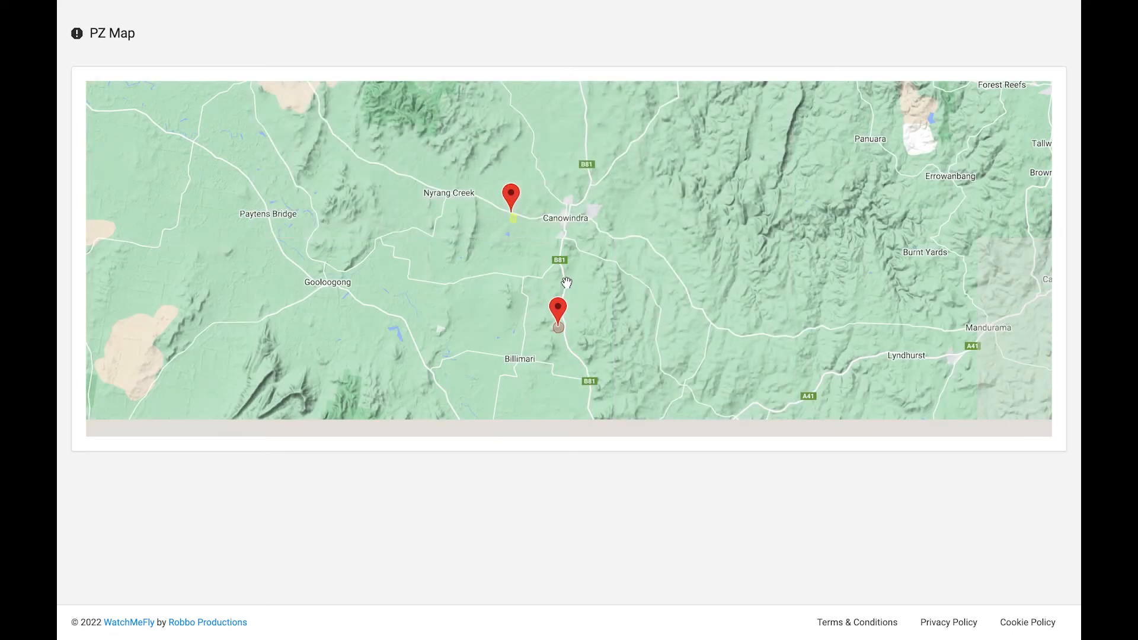
scroll(568, 276, "up", 2)
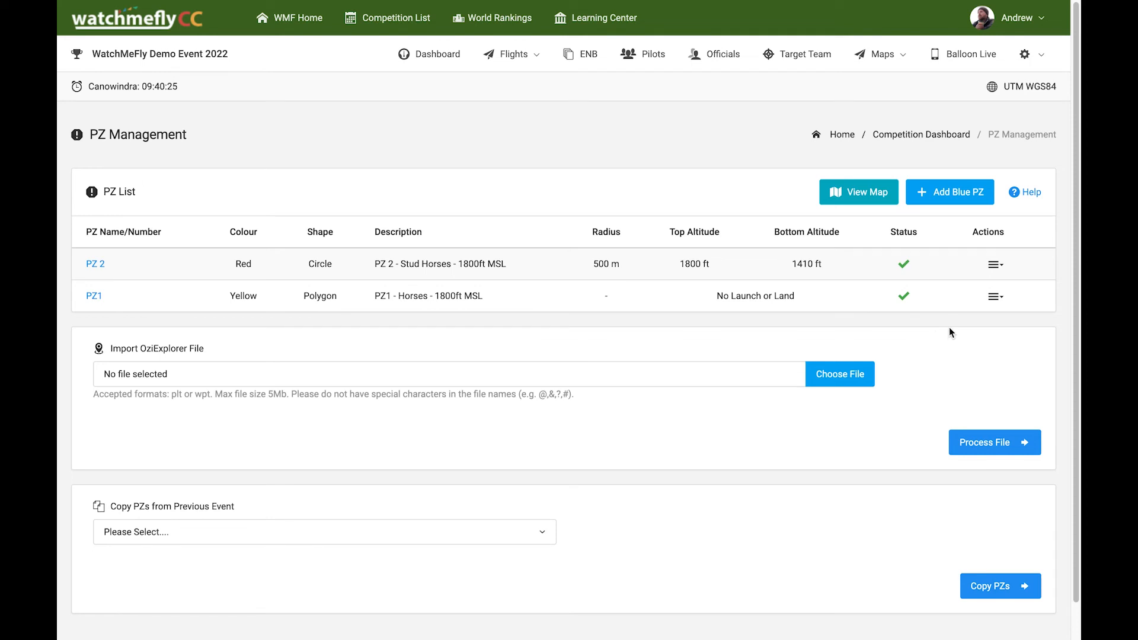
Step: Add a Blue PZ covering the entire map with a bottom altitude of 10000 ft, set it online and save it
left_click(954, 198)
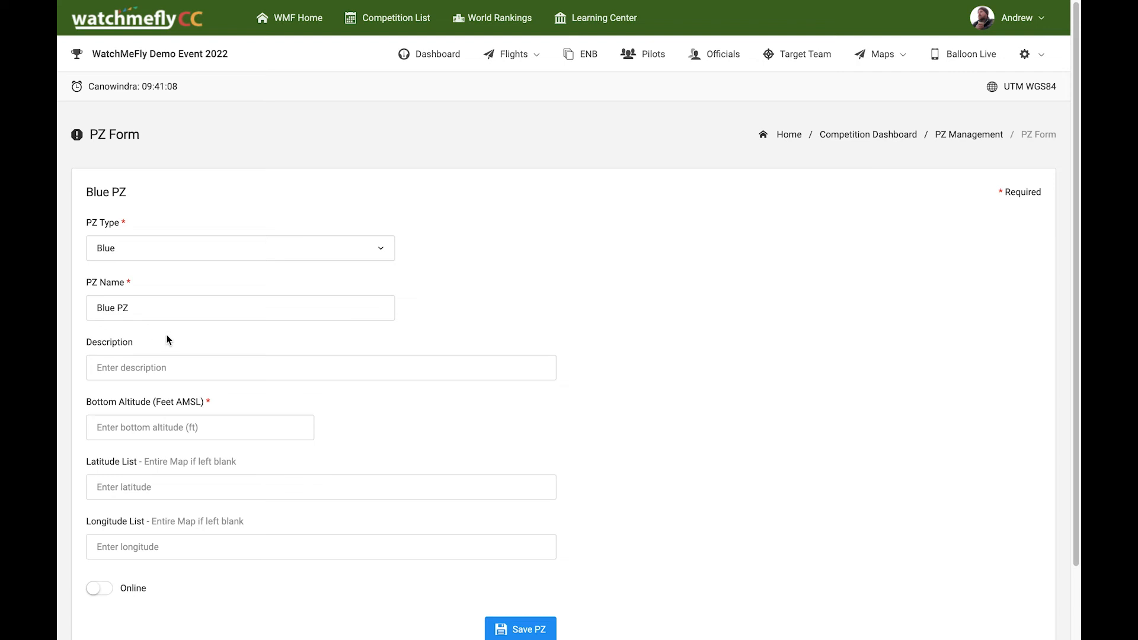
left_click(140, 427)
type("10000")
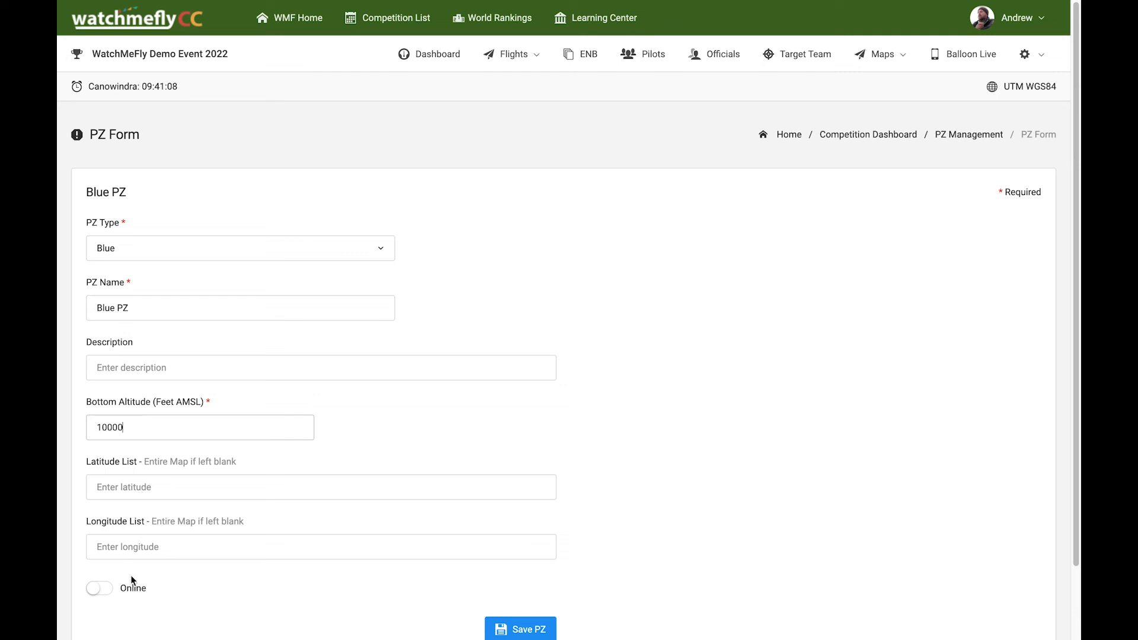
scroll(201, 573, "down", 1)
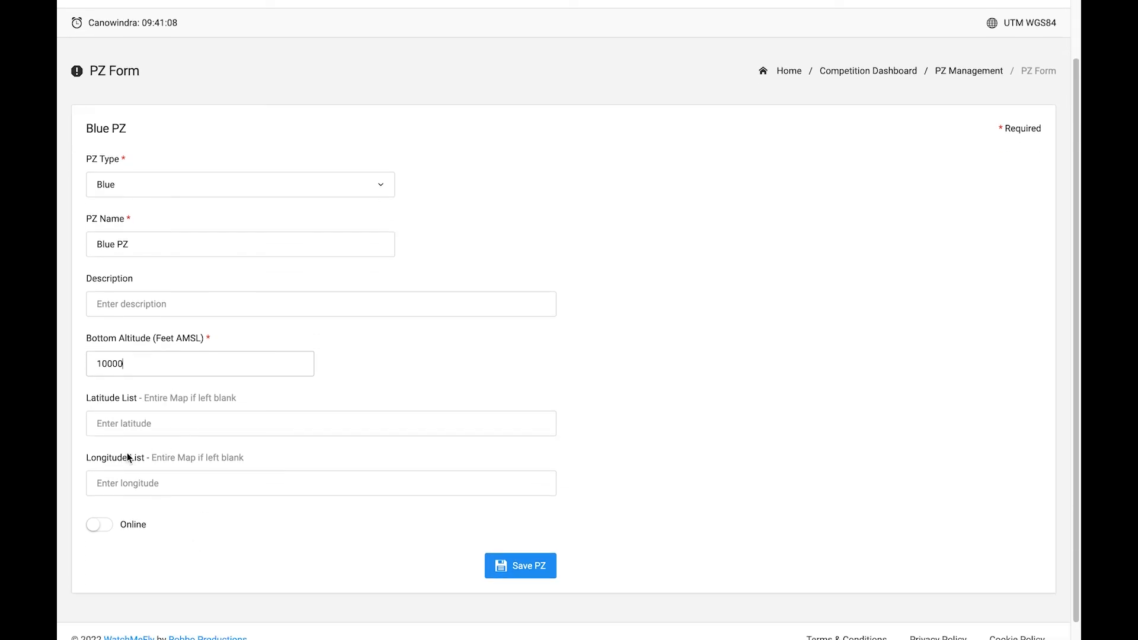
left_click(102, 530)
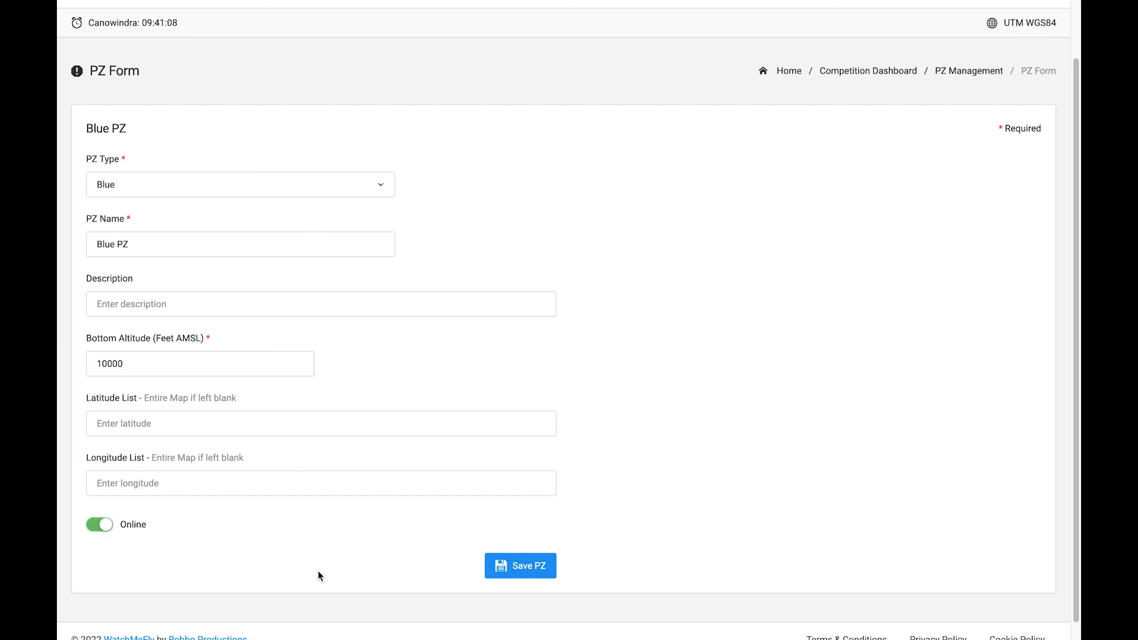
left_click(520, 568)
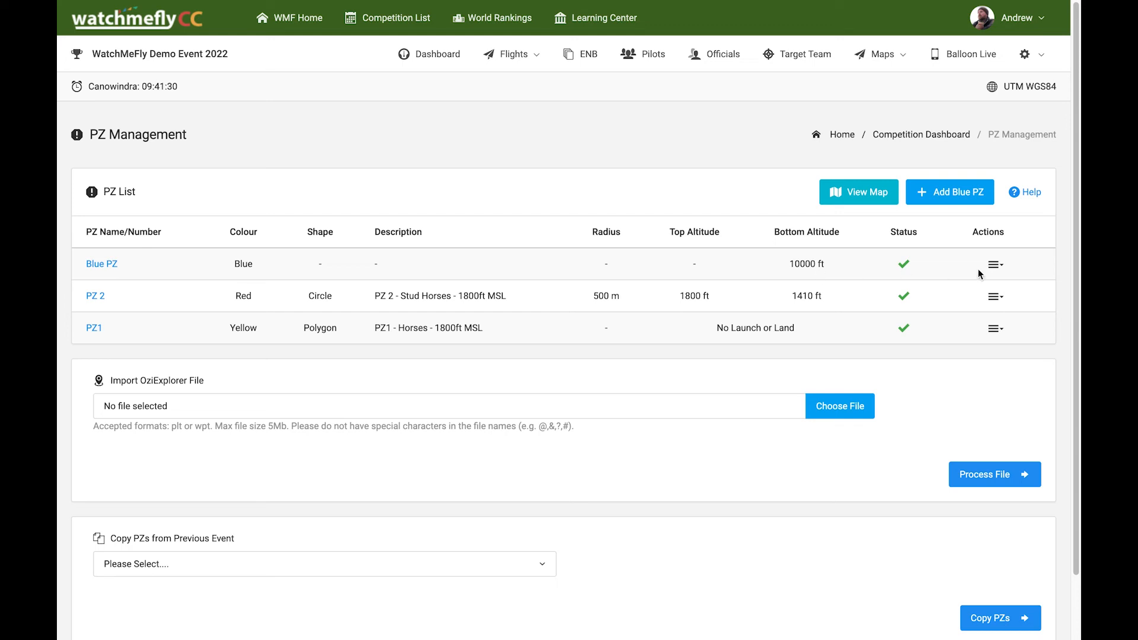
Step: Delete the entire-map Blue PZ from the PZ list and confirm the deletion
left_click(995, 265)
left_click(937, 316)
left_click(563, 377)
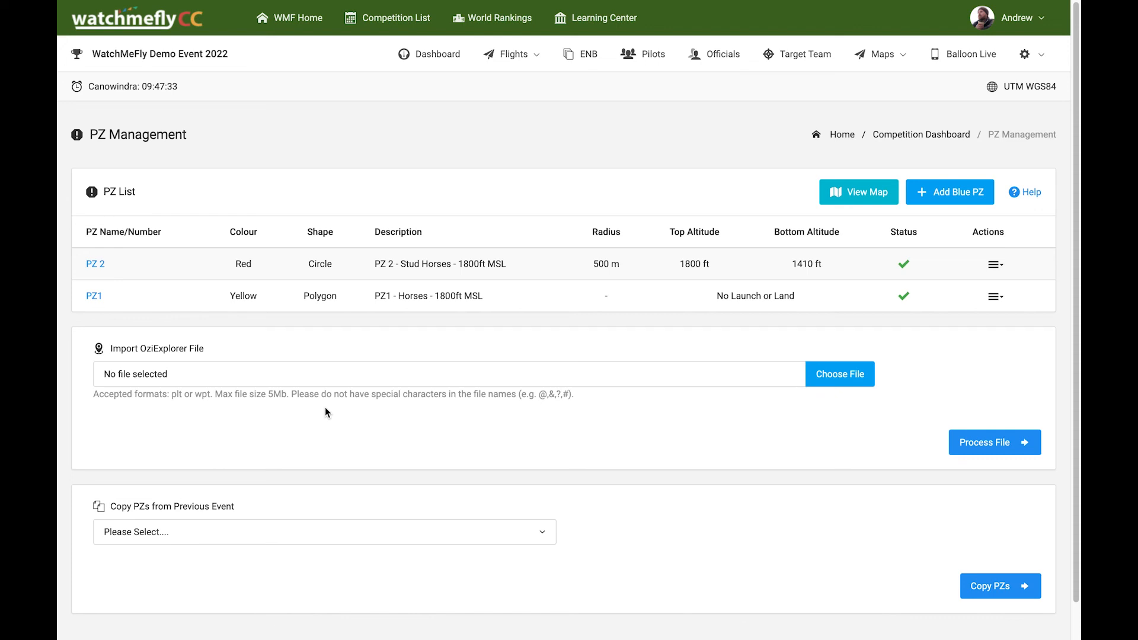
Step: Import the track file Blue PZ East.plt from the Desktop and process it
left_click(329, 377)
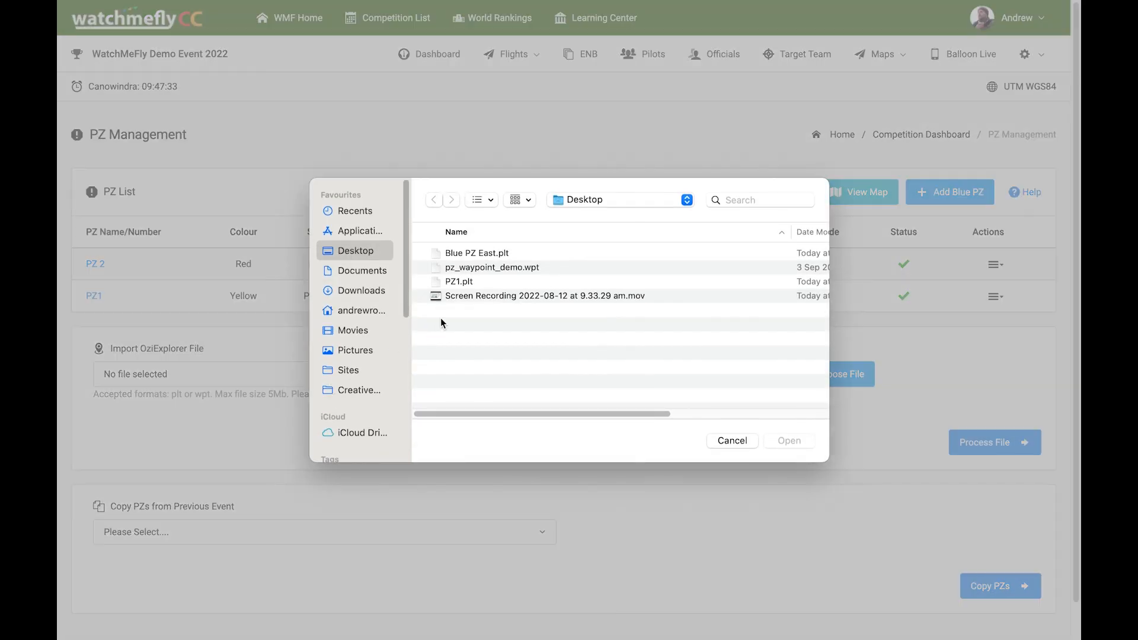
double_click(471, 254)
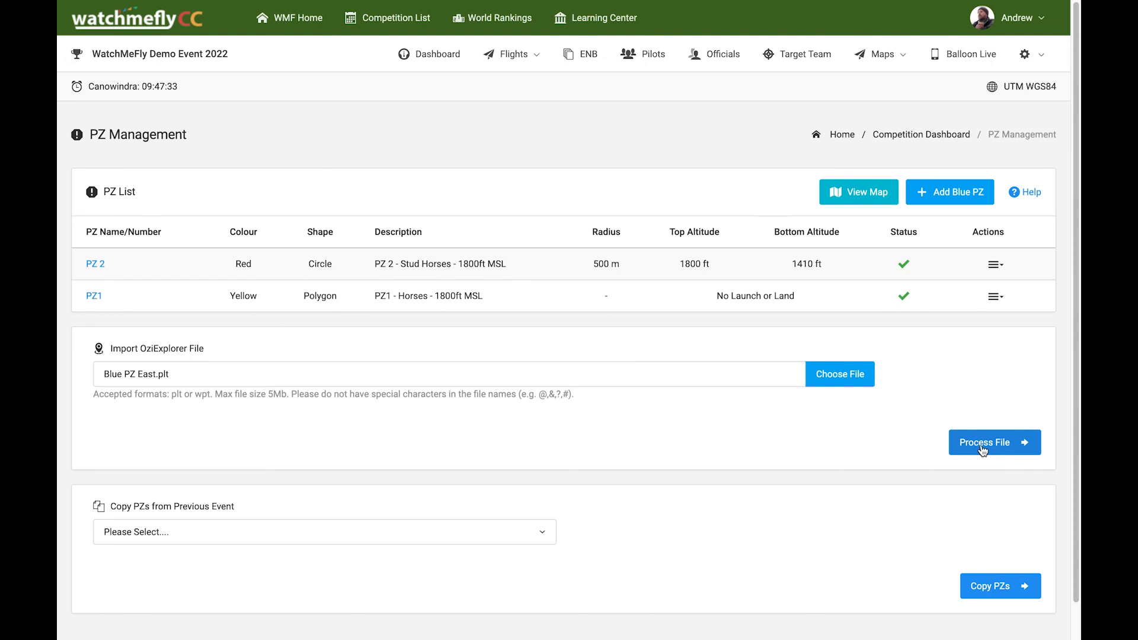
left_click(982, 449)
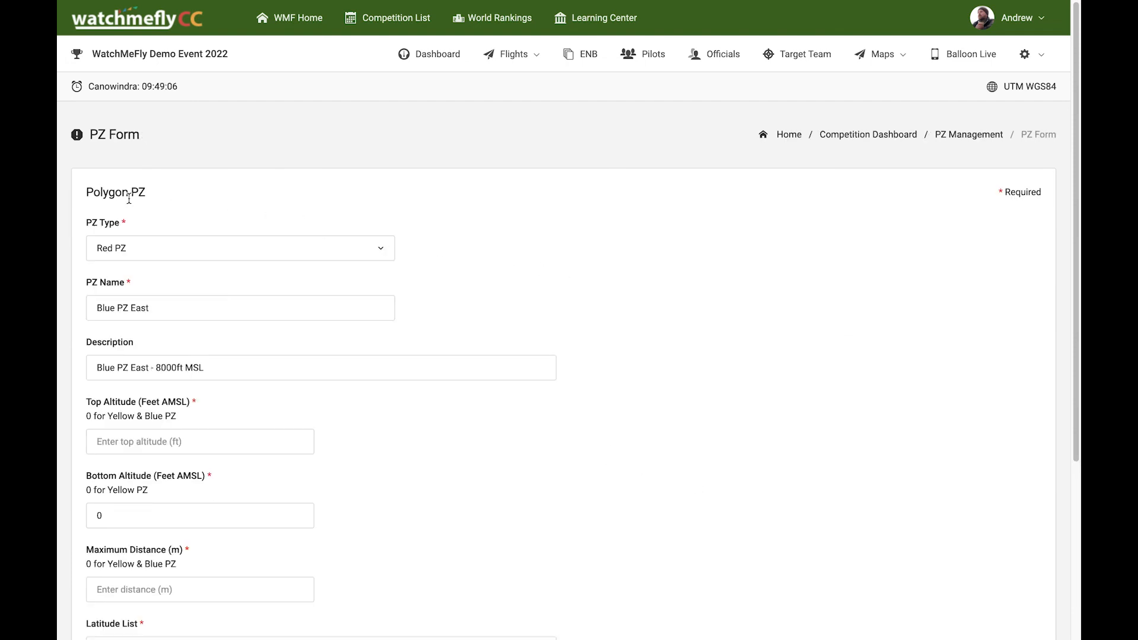
Step: Set Blue PZ East's type to Blue PZ, top altitude to 0, bottom altitude to 8000 ft and maximum distance to 0
left_click(153, 257)
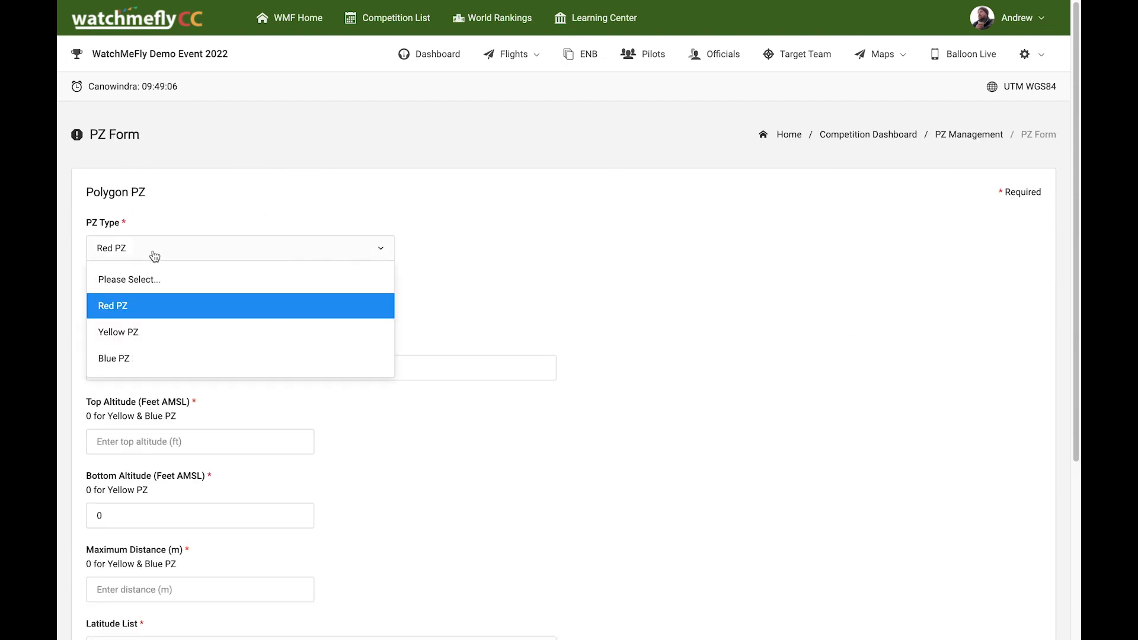
left_click(109, 364)
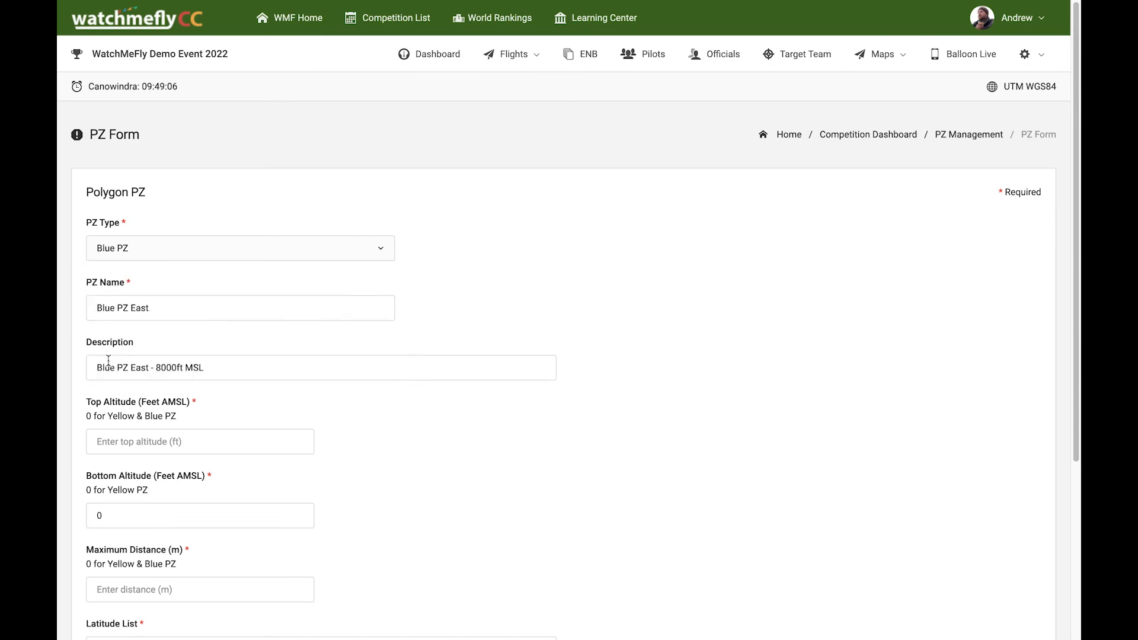
scroll(155, 302, "down", 1)
scroll(154, 301, "down", 1)
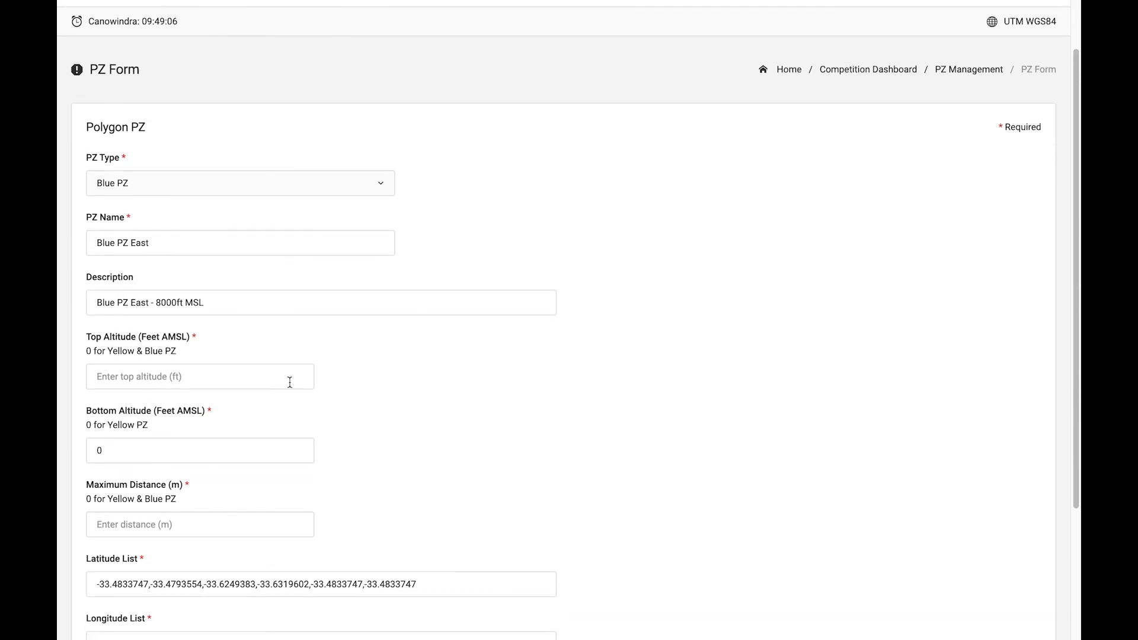
left_click(141, 376)
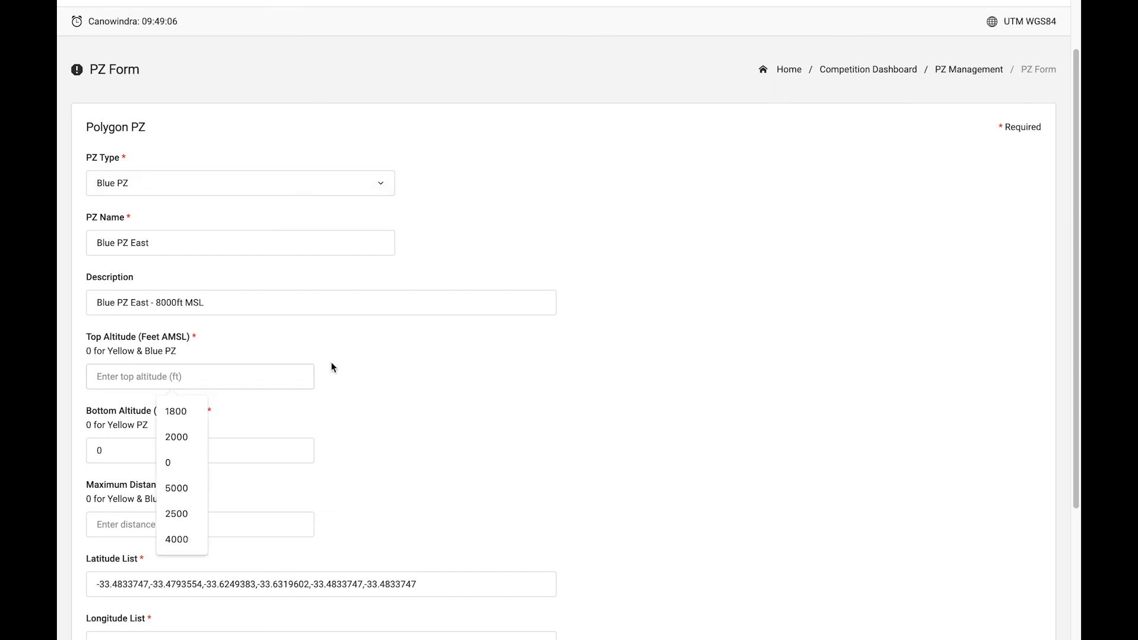
type("0")
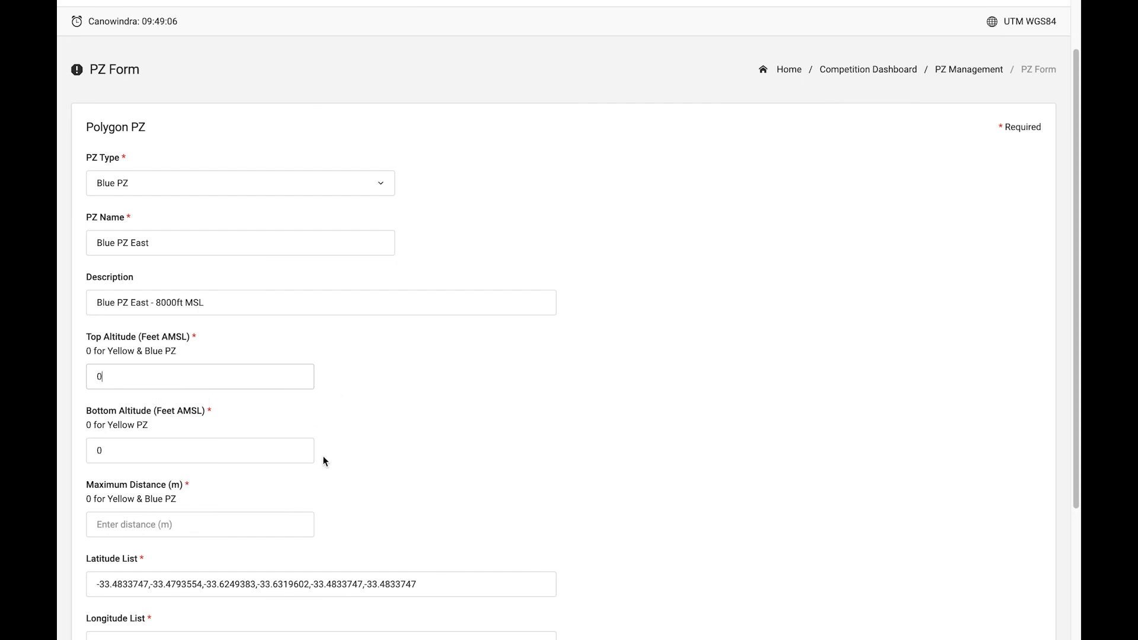
scroll(170, 447, "down", 1)
double_click(98, 444)
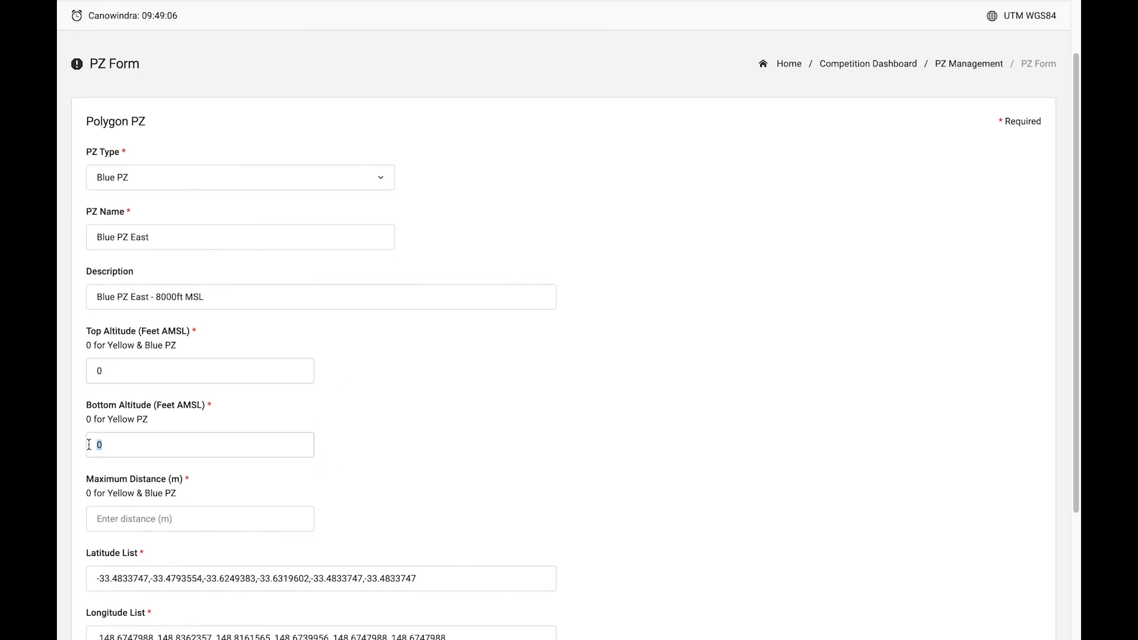
type("8000")
scroll(315, 444, "down", 1)
left_click(184, 513)
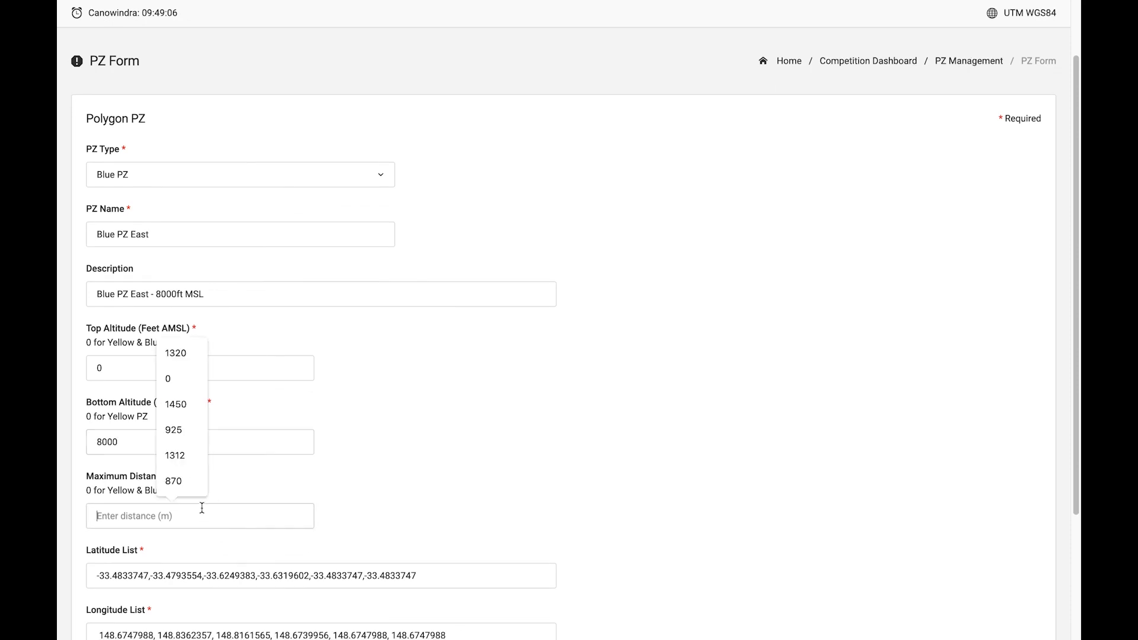
type("0")
Step: Set Blue PZ East online and save it to the PZ list
scroll(386, 450, "down", 2)
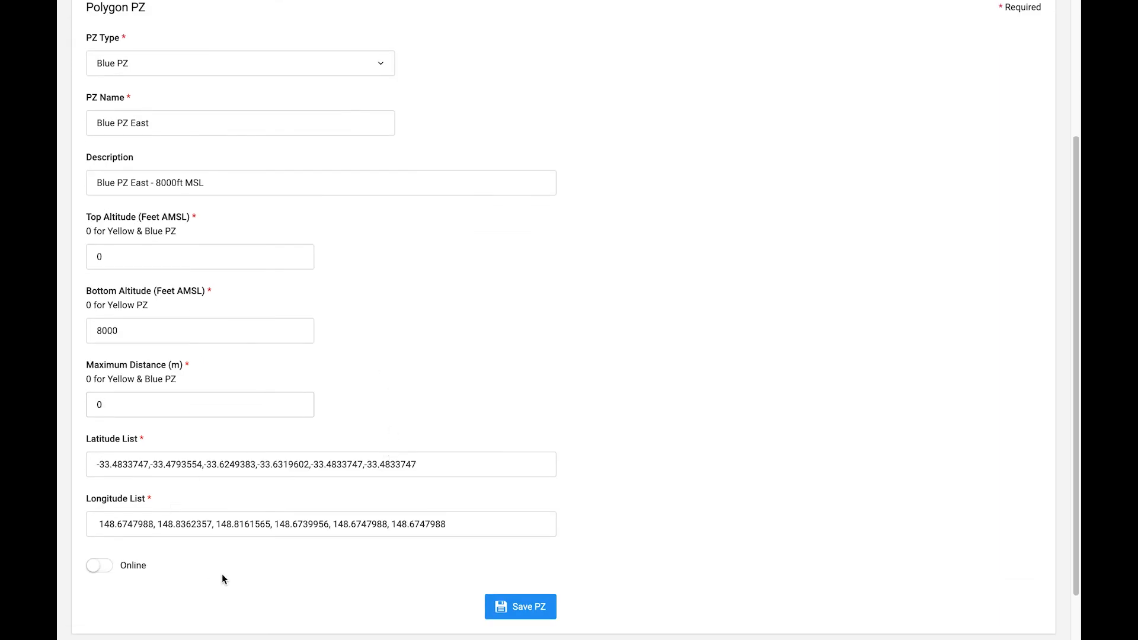
left_click(101, 565)
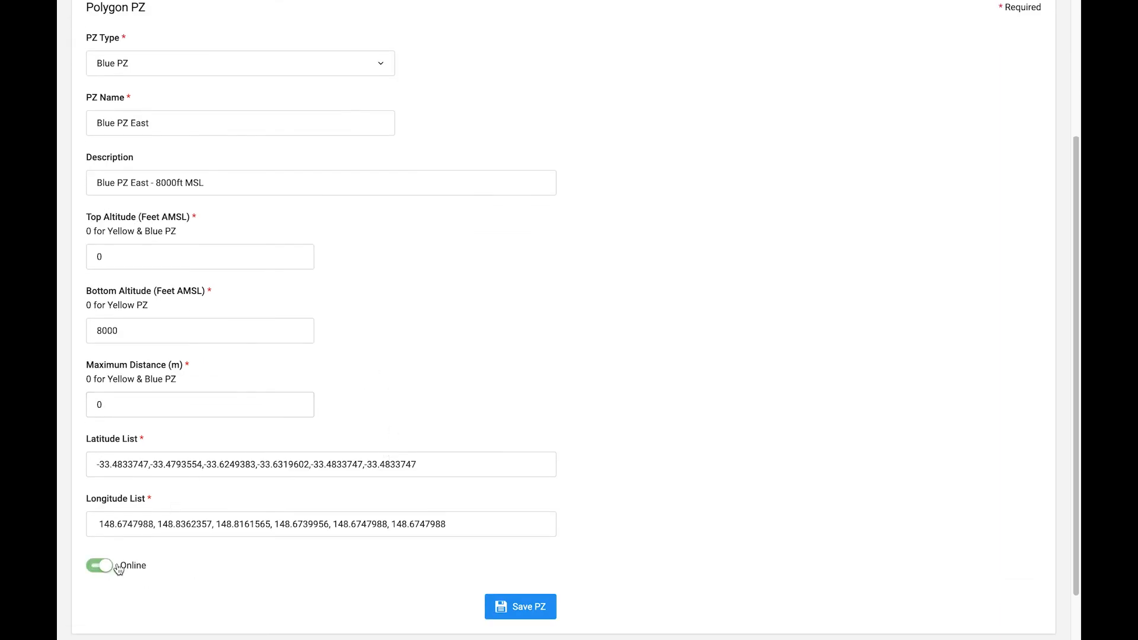
left_click(527, 609)
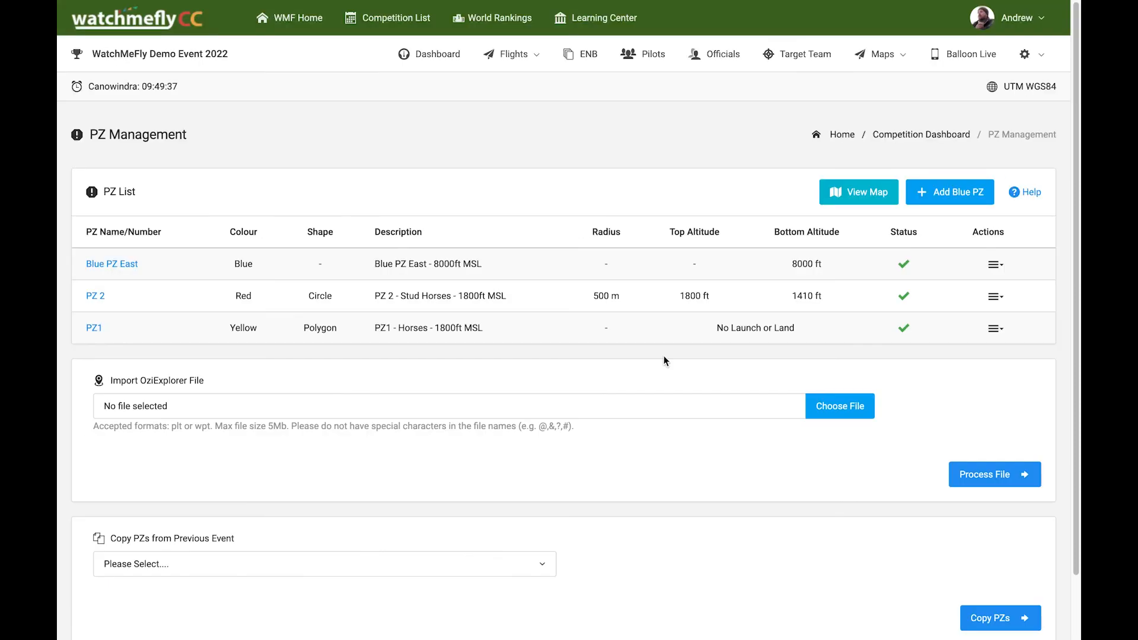